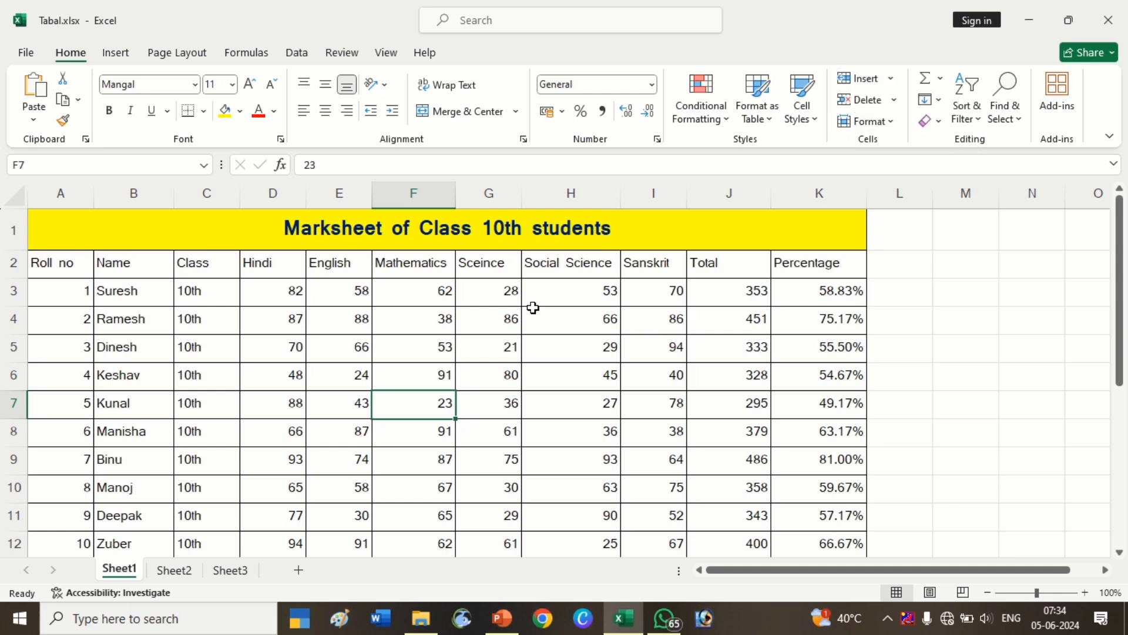
Delete cell D17 in the Hindi column, shifting the cells below up.
{"action": "scroll", "coordinate": [405, 332], "scroll_direction": "down", "scroll_amount": 2}
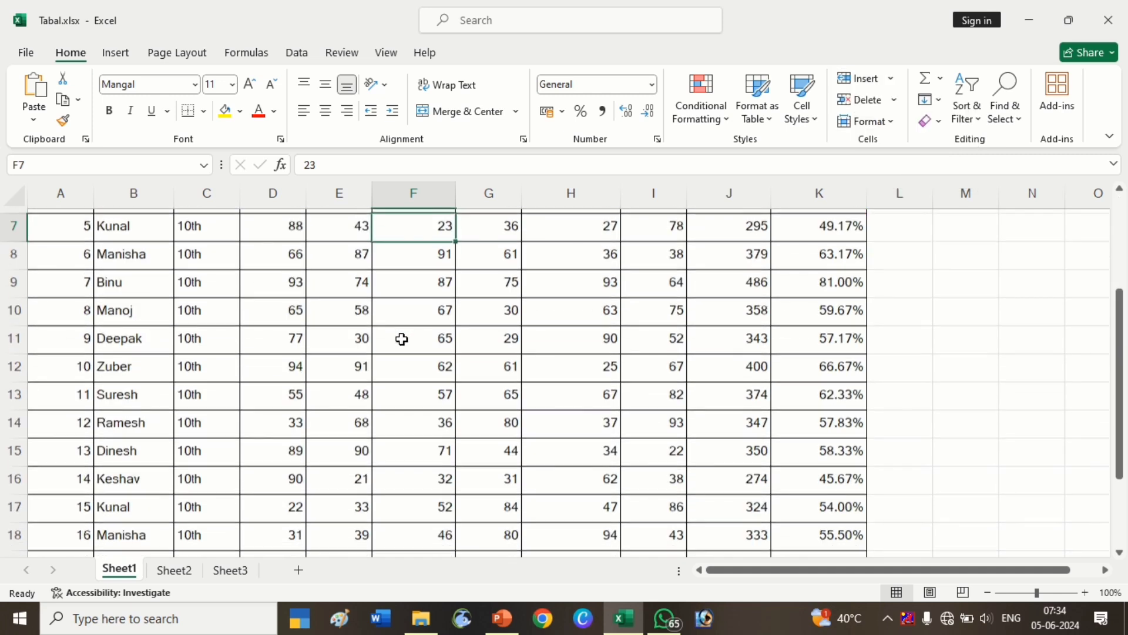
{"action": "scroll", "coordinate": [376, 338], "scroll_direction": "down", "scroll_amount": 1}
{"action": "scroll", "coordinate": [305, 320], "scroll_direction": "down", "scroll_amount": 2}
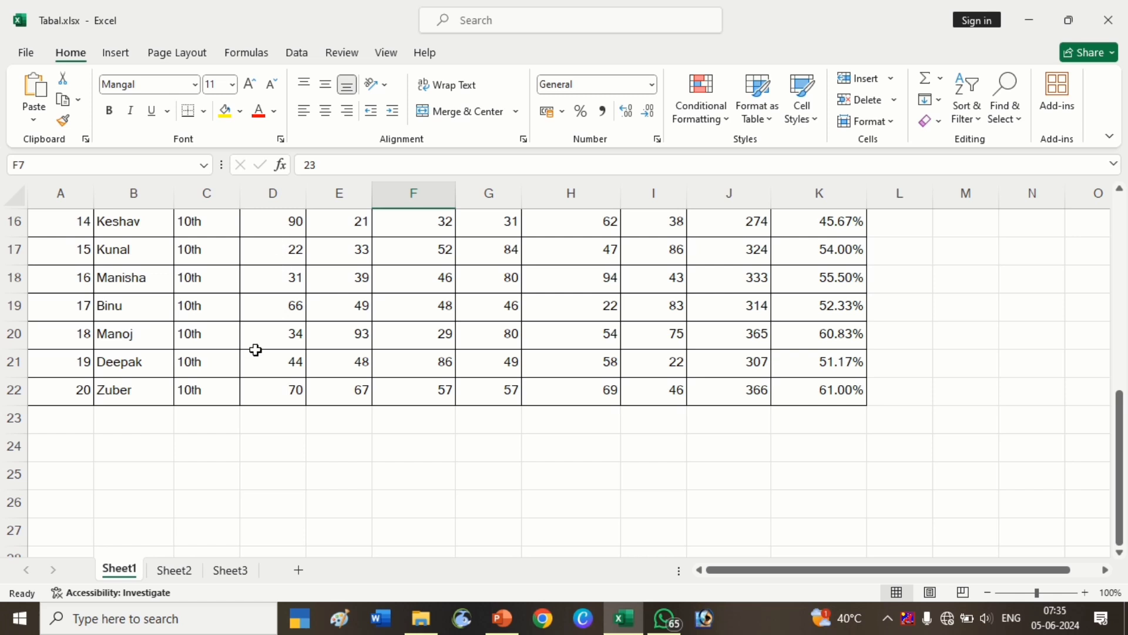
{"action": "left_click", "coordinate": [285, 257]}
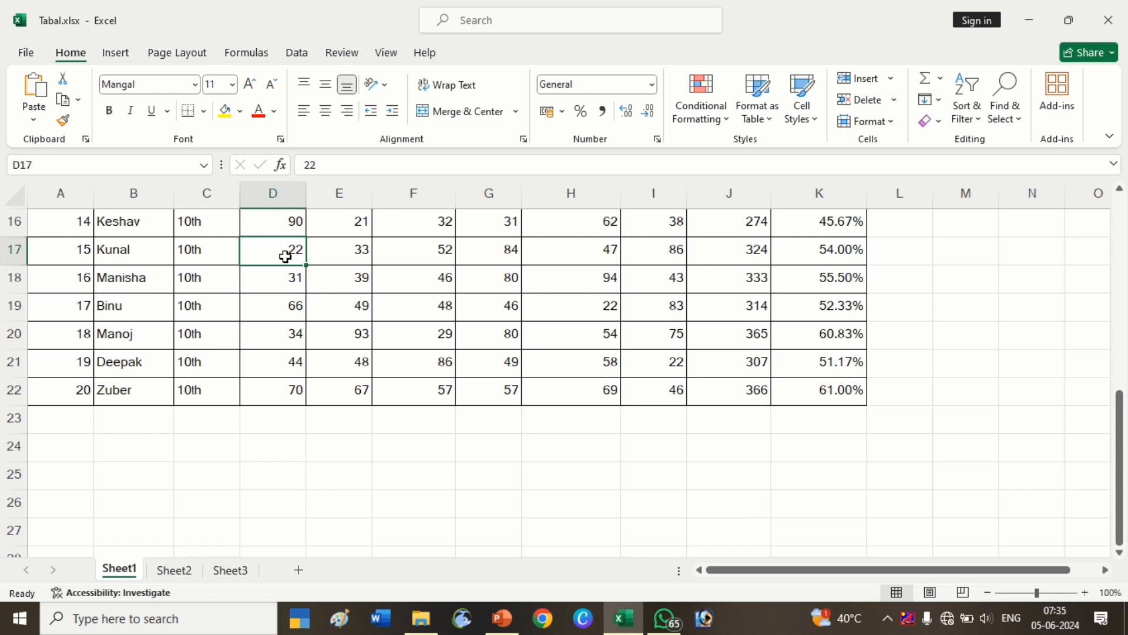
{"action": "key", "text": "ctrl+minus"}
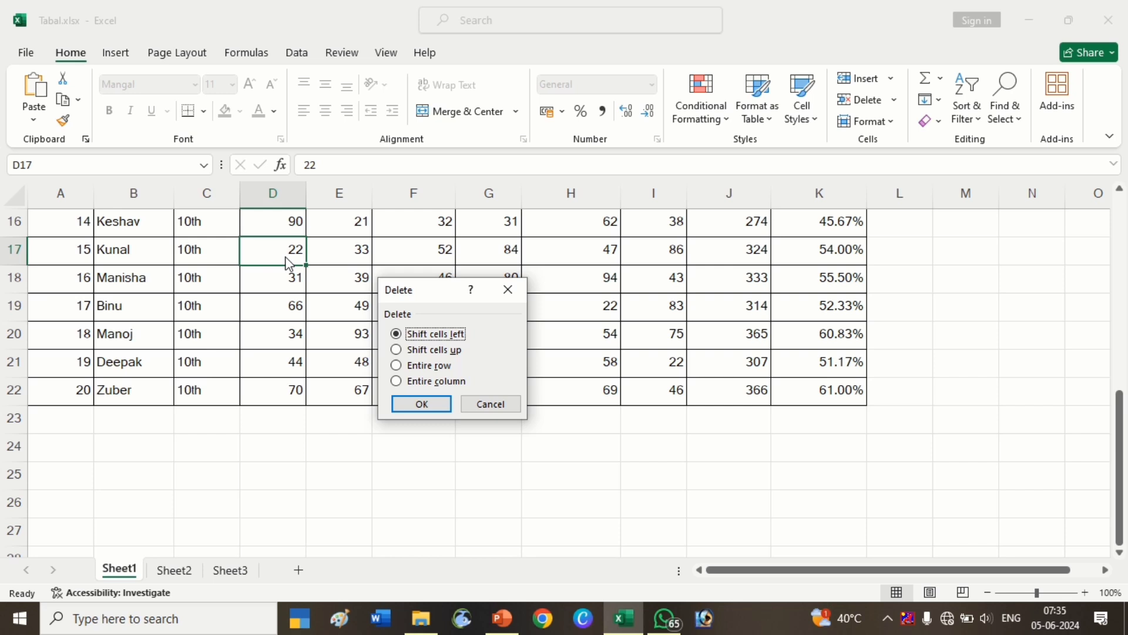
{"action": "key", "text": "Down"}
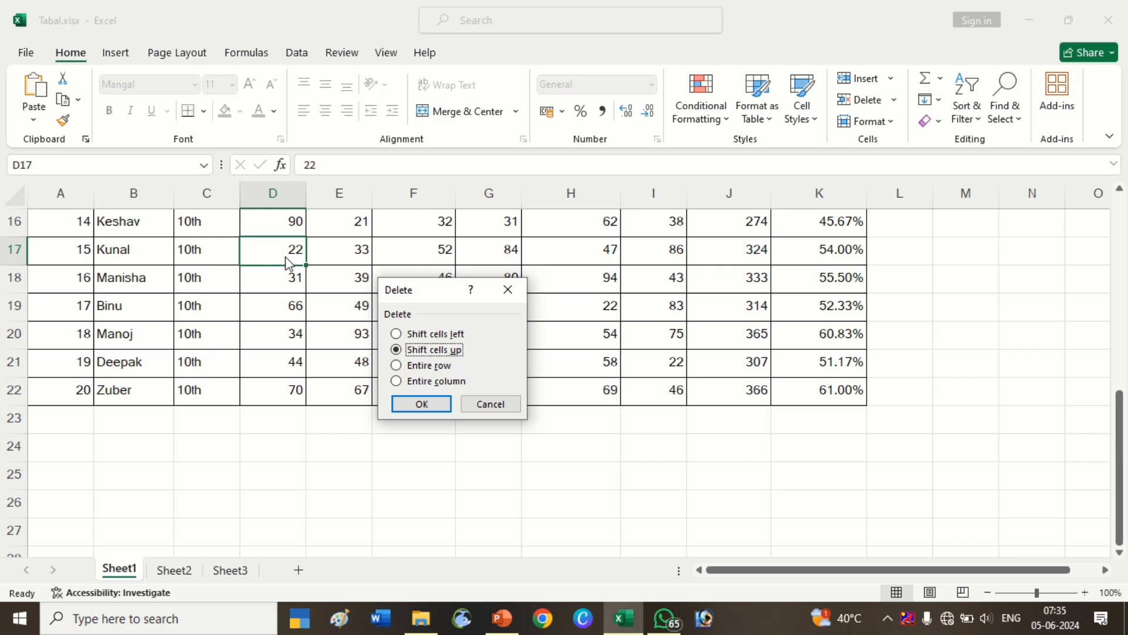
{"action": "key", "text": "Return"}
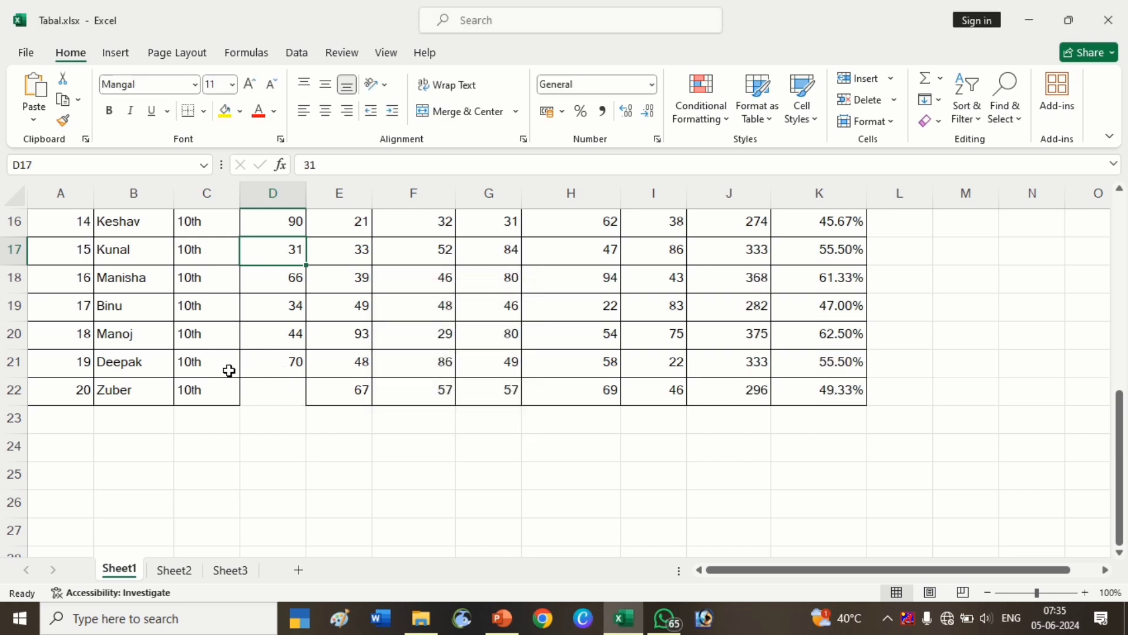
Review the Hindi column of the marksheet after the deletion.
{"action": "left_click", "coordinate": [282, 410]}
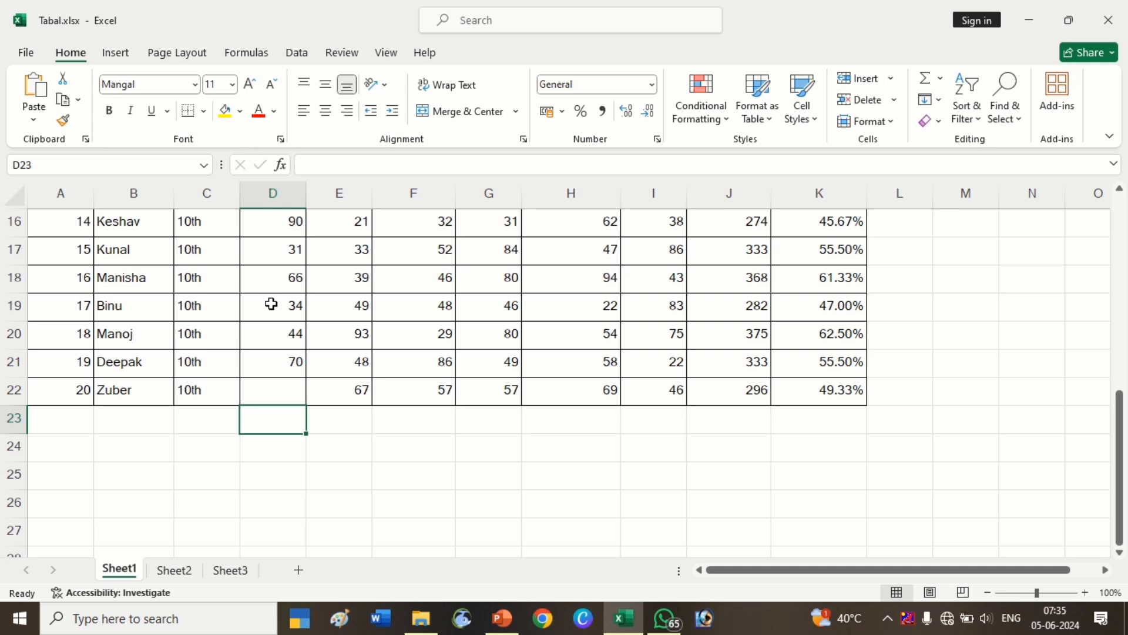
{"action": "scroll", "coordinate": [270, 304], "scroll_direction": "up", "scroll_amount": 1}
{"action": "scroll", "coordinate": [269, 347], "scroll_direction": "up", "scroll_amount": 4}
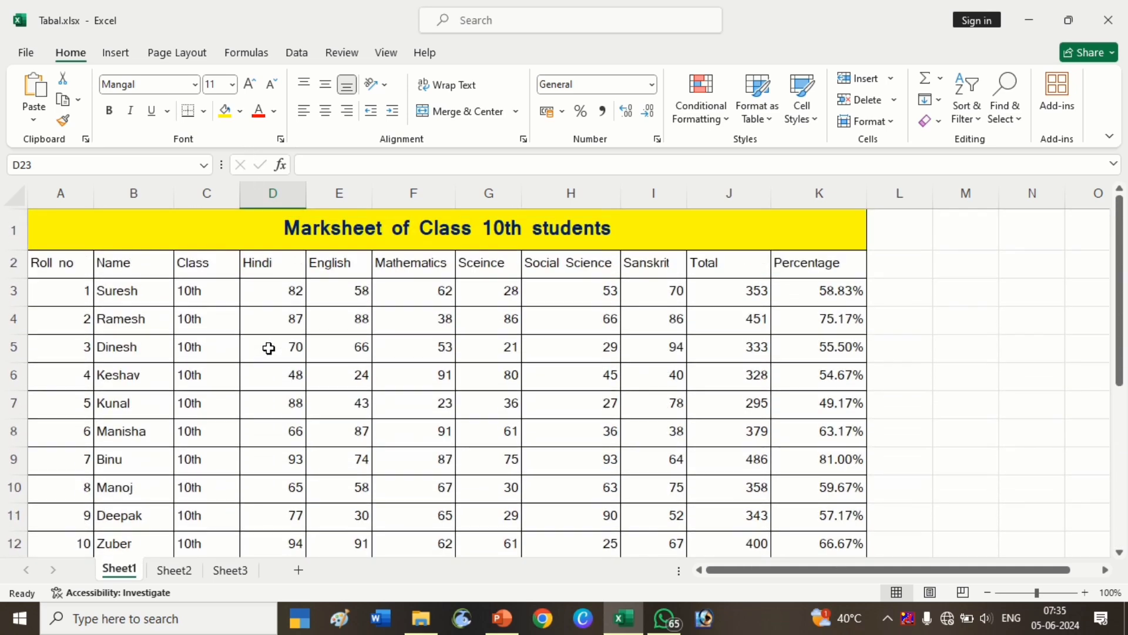
{"action": "scroll", "coordinate": [274, 359], "scroll_direction": "down", "scroll_amount": 6}
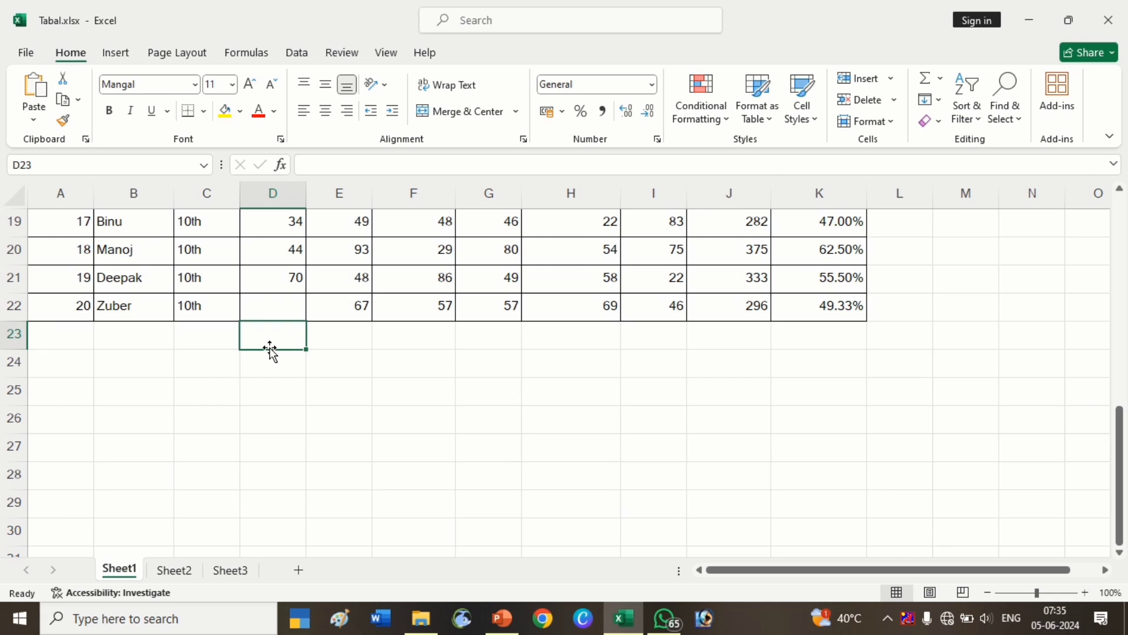
{"action": "scroll", "coordinate": [277, 338], "scroll_direction": "up", "scroll_amount": 1}
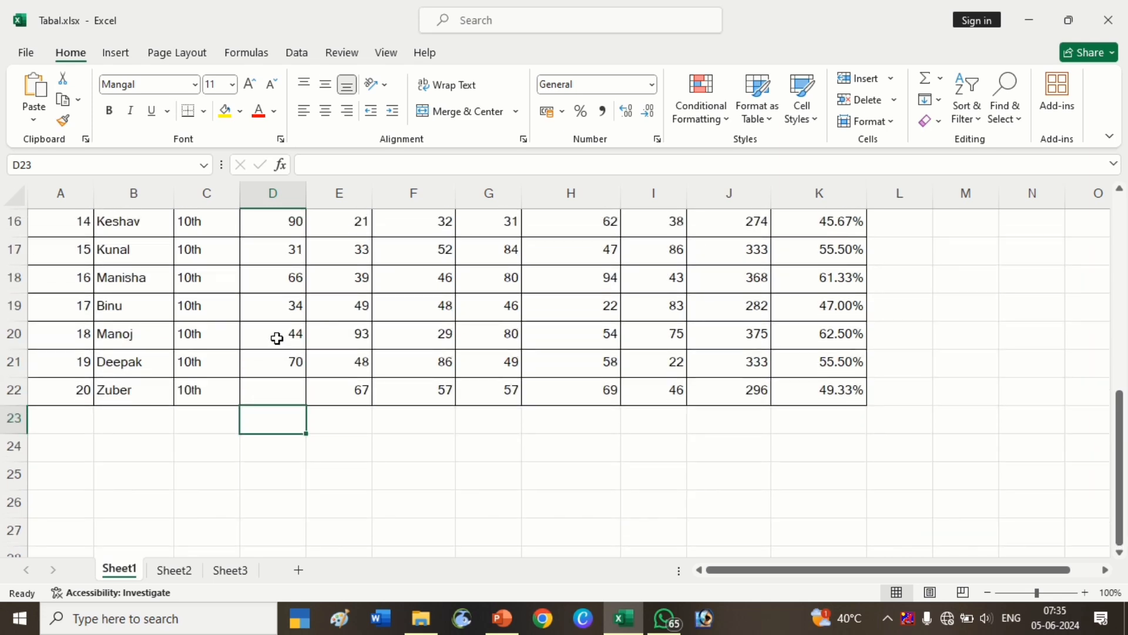
{"action": "scroll", "coordinate": [202, 337], "scroll_direction": "up", "scroll_amount": 2}
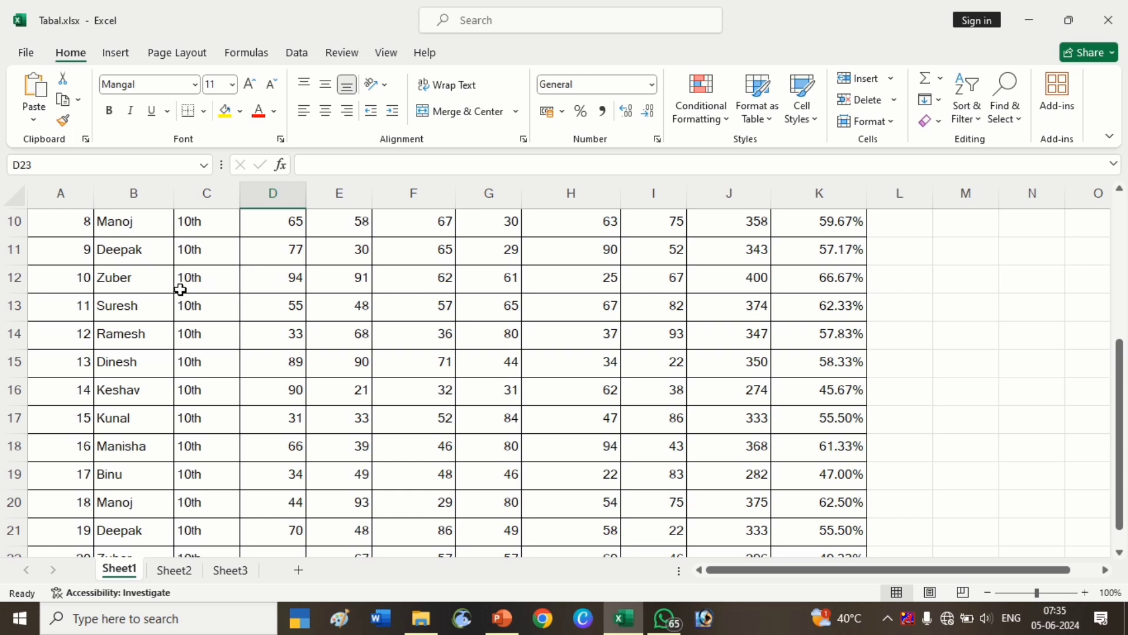
Insert a blank cell at D11 in the Hindi column, shifting cells down.
{"action": "left_click", "coordinate": [274, 259]}
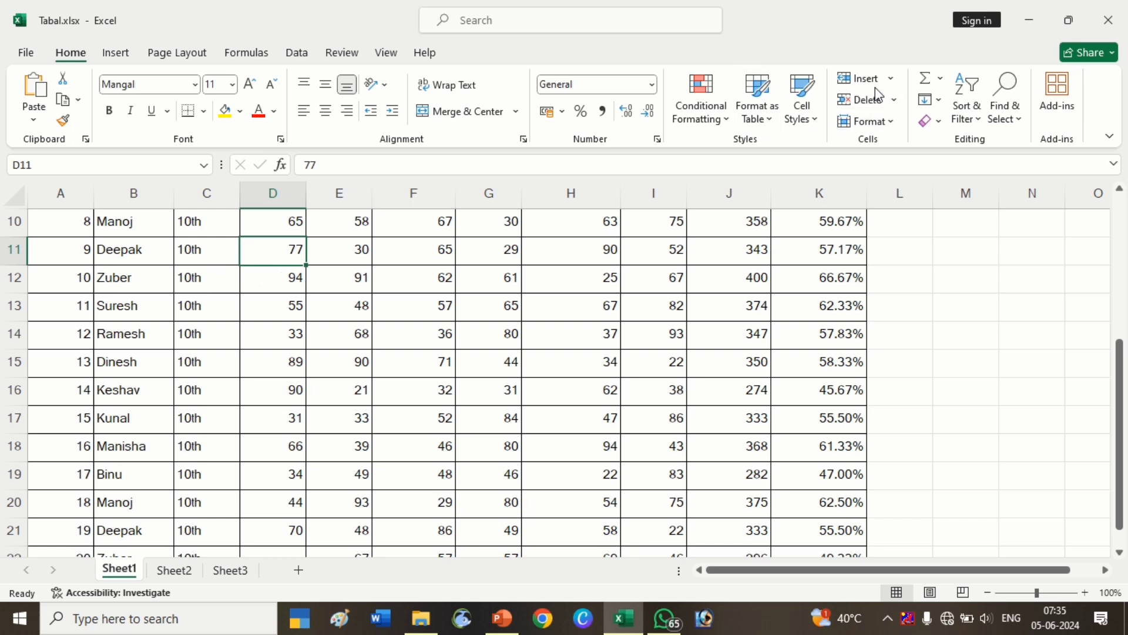
{"action": "left_click", "coordinate": [890, 80]}
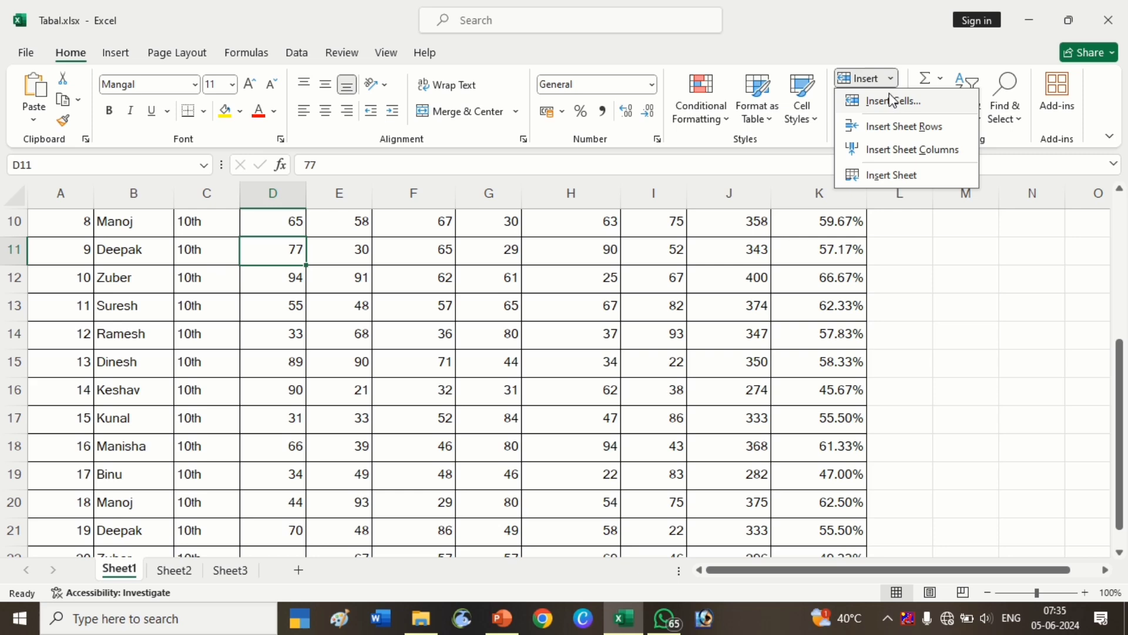
{"action": "left_click", "coordinate": [892, 100]}
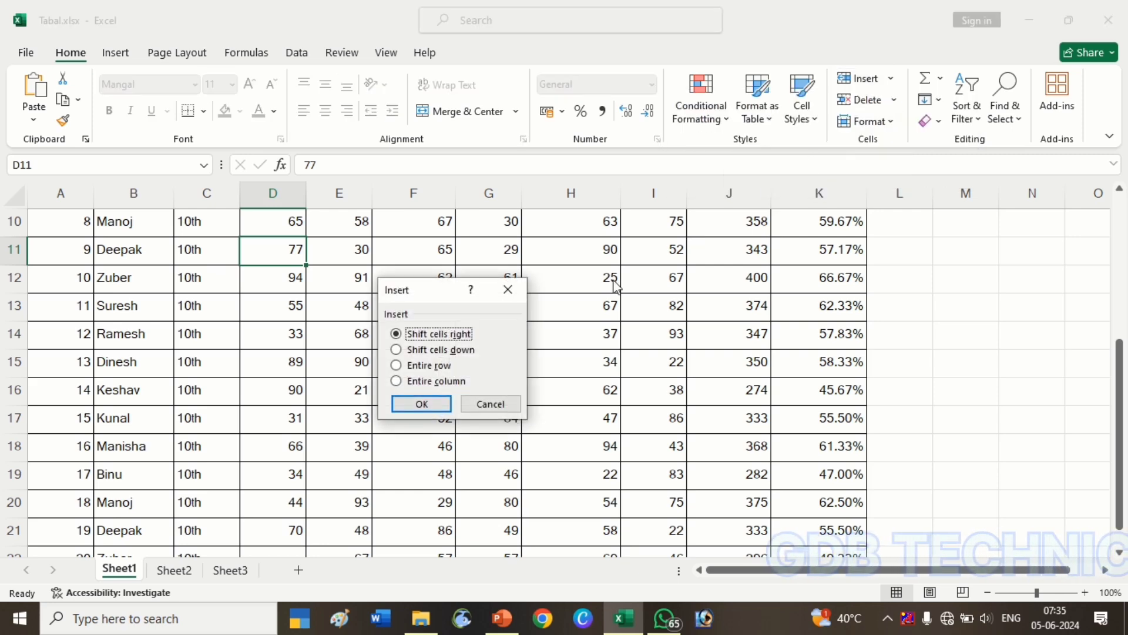
{"action": "left_click", "coordinate": [472, 356]}
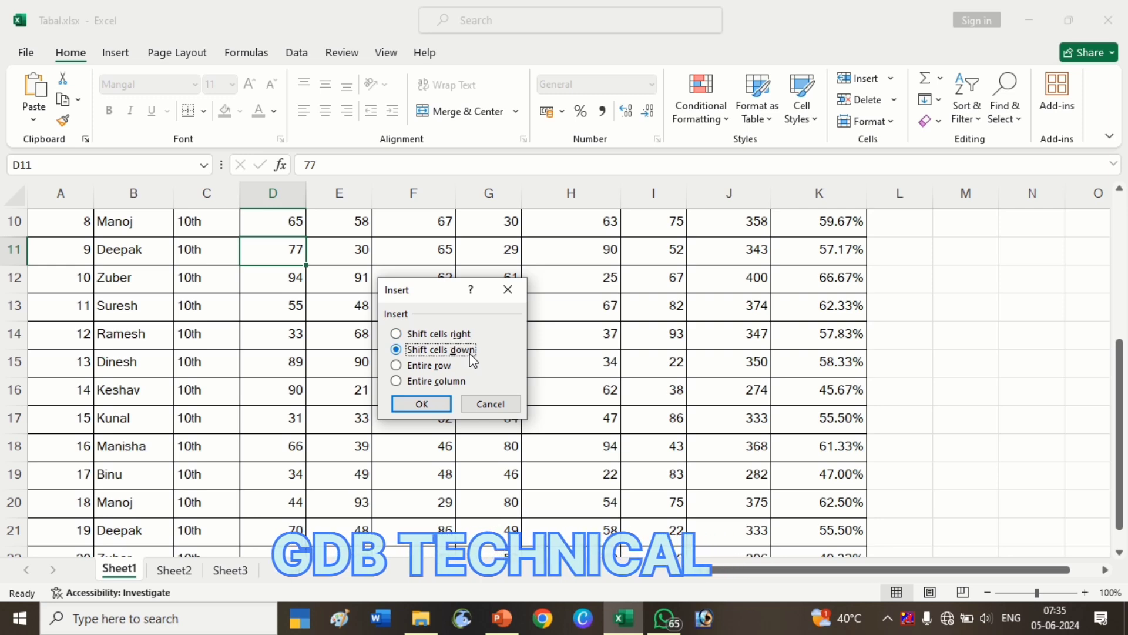
{"action": "left_click", "coordinate": [427, 408]}
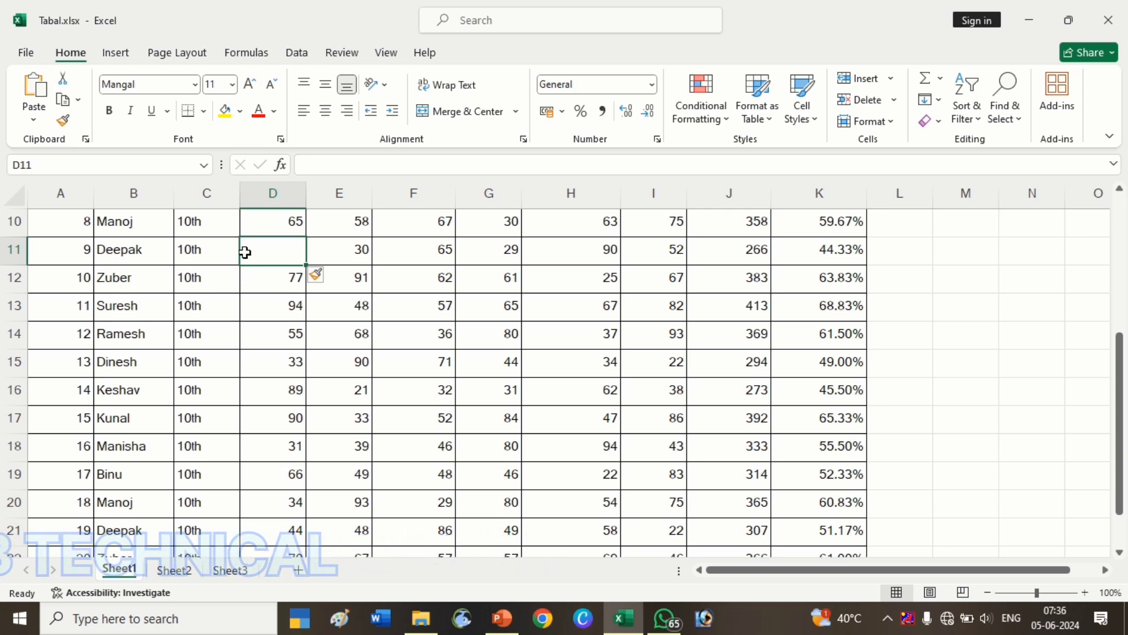
Enter 50 as Deepak's Hindi mark in D11.
{"action": "scroll", "coordinate": [291, 334], "scroll_direction": "down", "scroll_amount": 4}
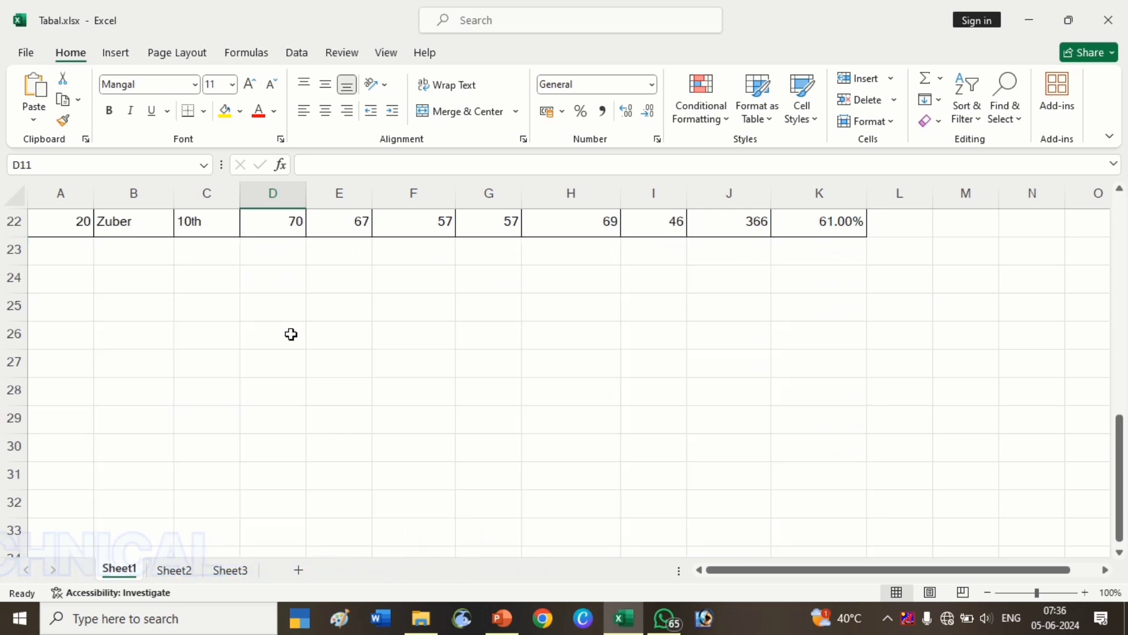
{"action": "scroll", "coordinate": [291, 334], "scroll_direction": "down", "scroll_amount": 1}
{"action": "scroll", "coordinate": [291, 333], "scroll_direction": "up", "scroll_amount": 6}
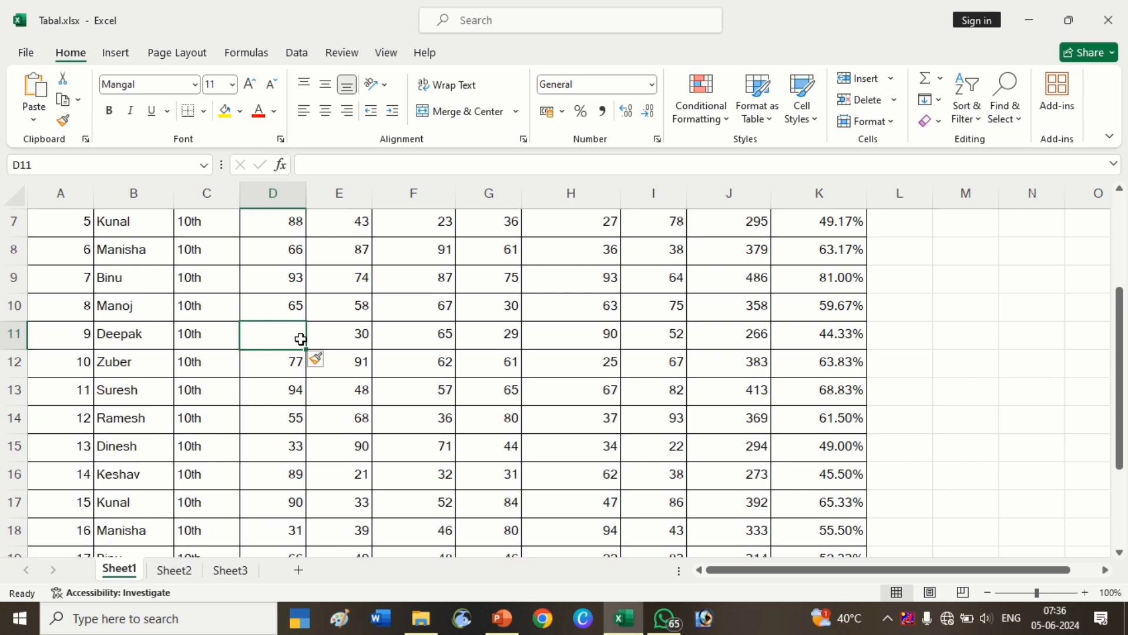
{"action": "type", "text": "50"}
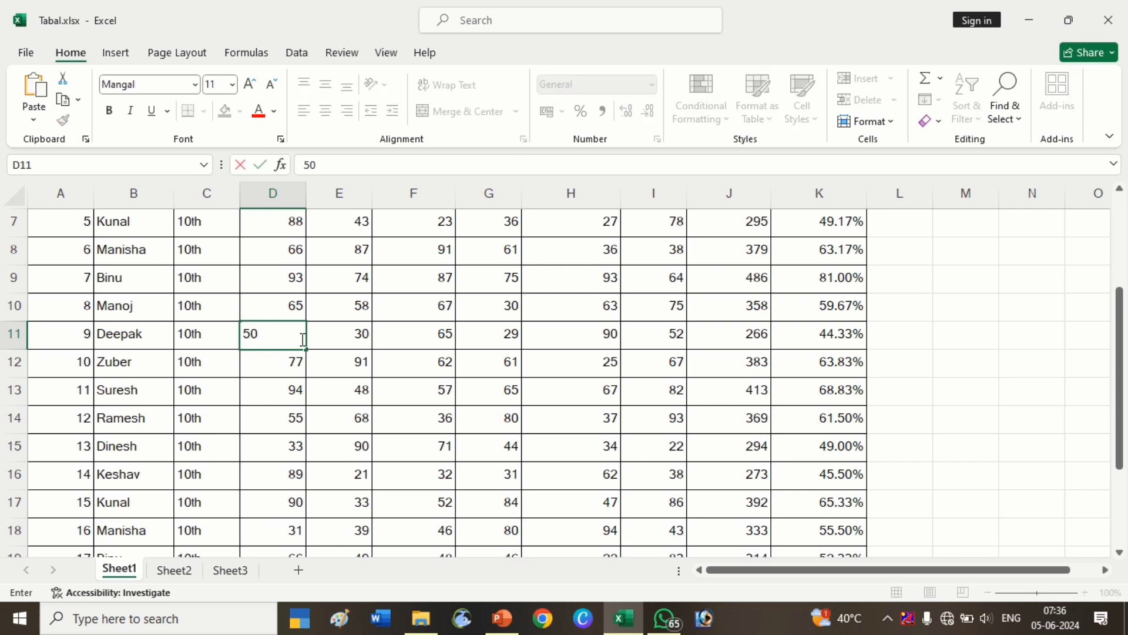
{"action": "left_click", "coordinate": [358, 365]}
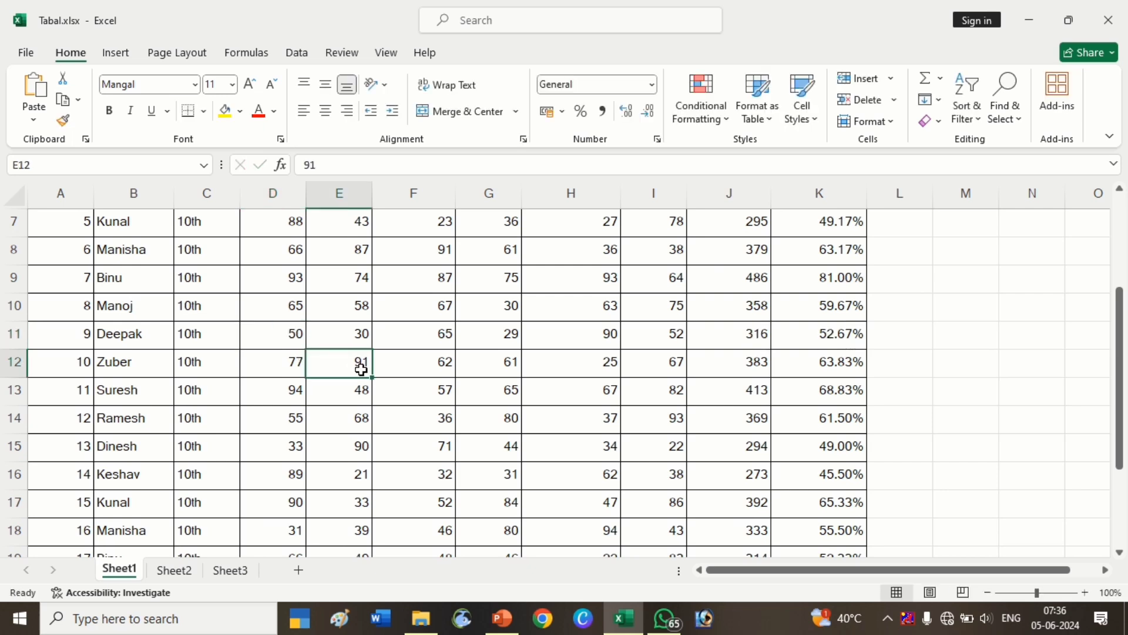
Insert a cell at D11, shifting the row's cells to the right.
{"action": "left_click", "coordinate": [284, 340]}
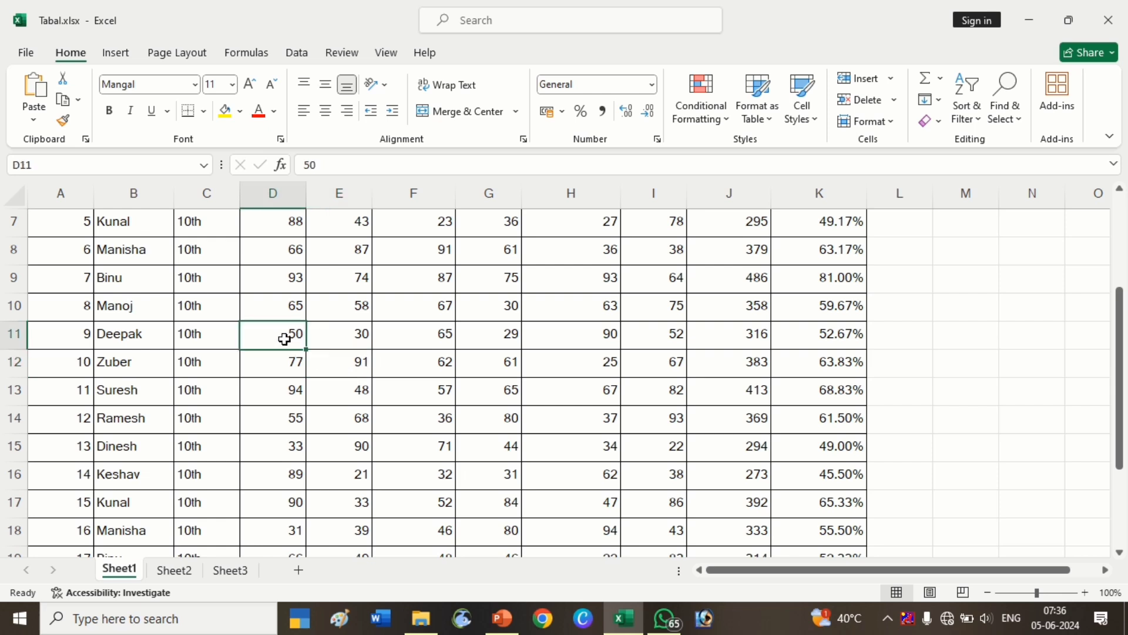
{"action": "key", "text": "ctrl+shift+plus"}
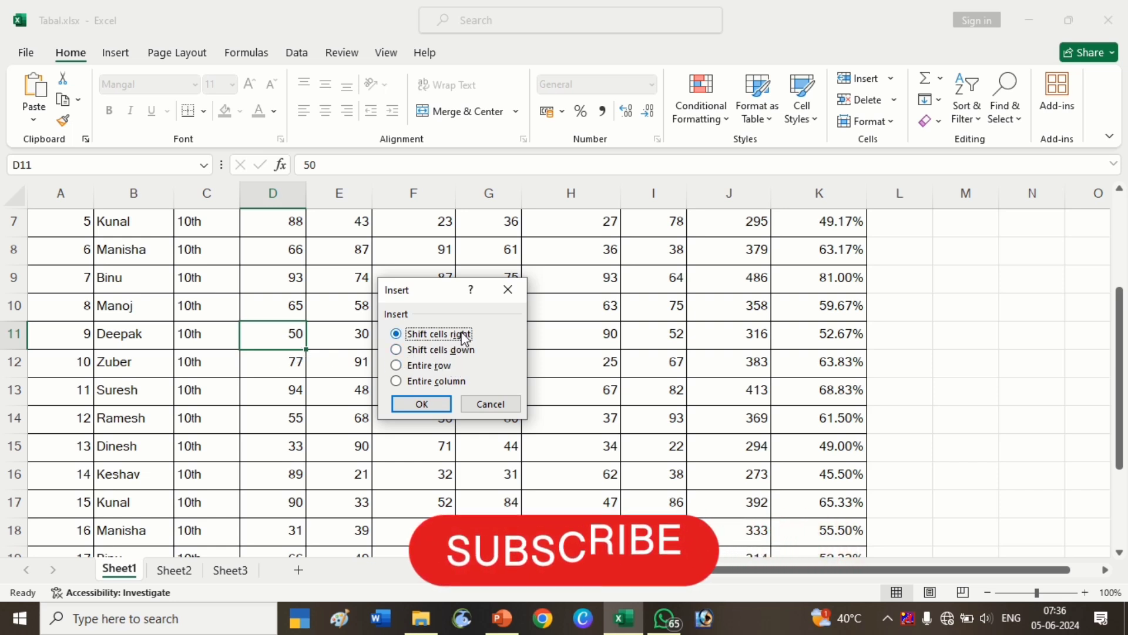
{"action": "left_click", "coordinate": [427, 402]}
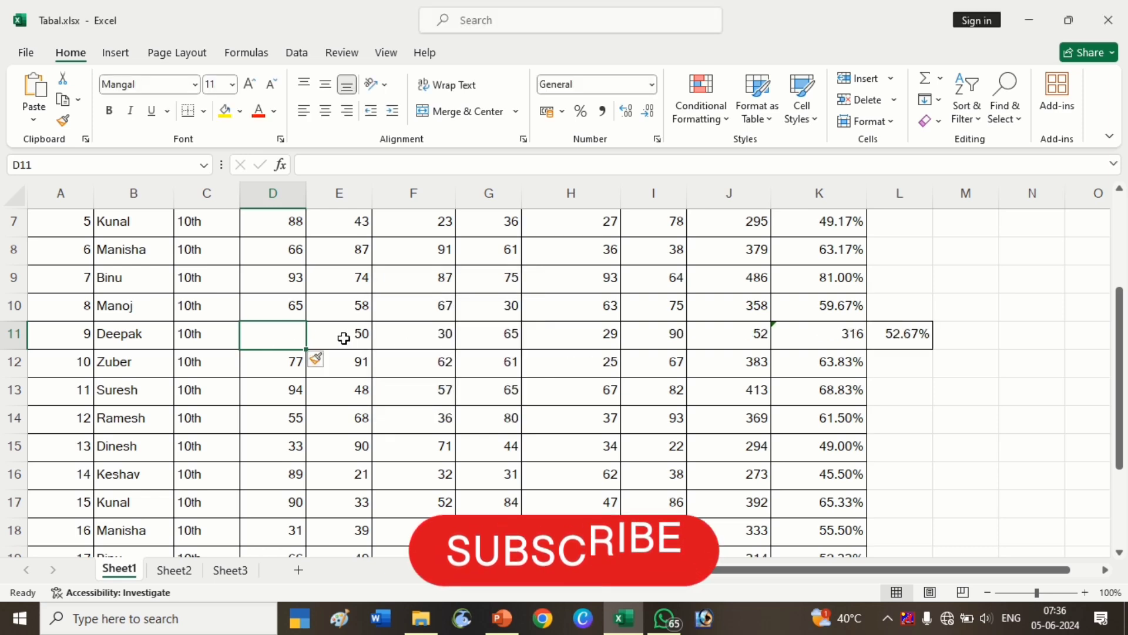
Delete the empty D11 cell, shifting the row's cells back to the left.
{"action": "left_click", "coordinate": [316, 334]}
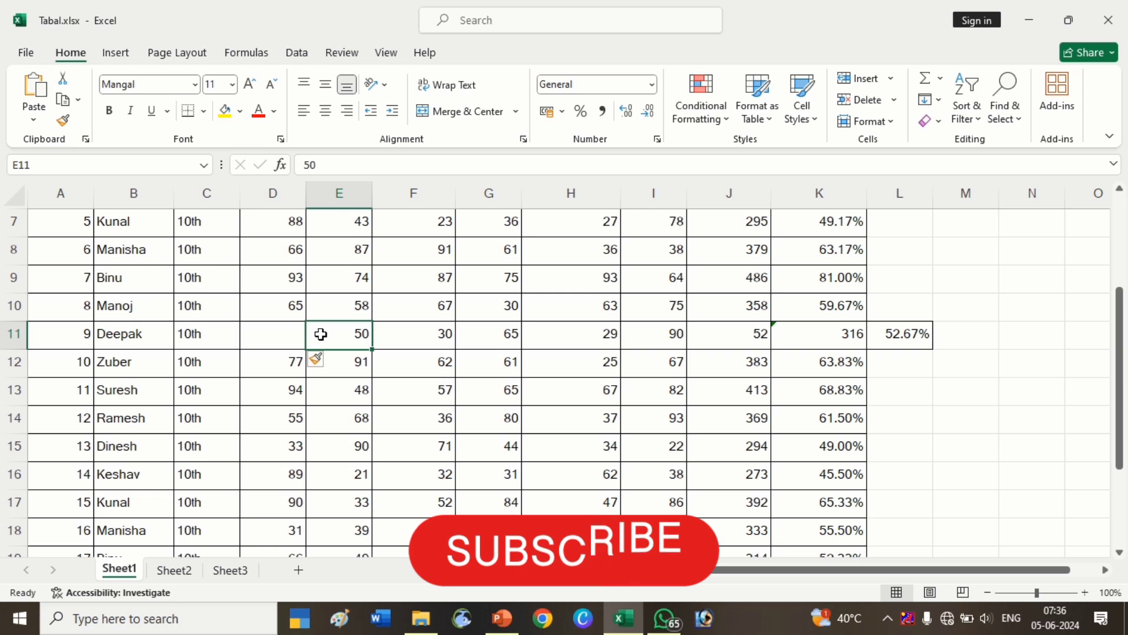
{"action": "left_click", "coordinate": [273, 334]}
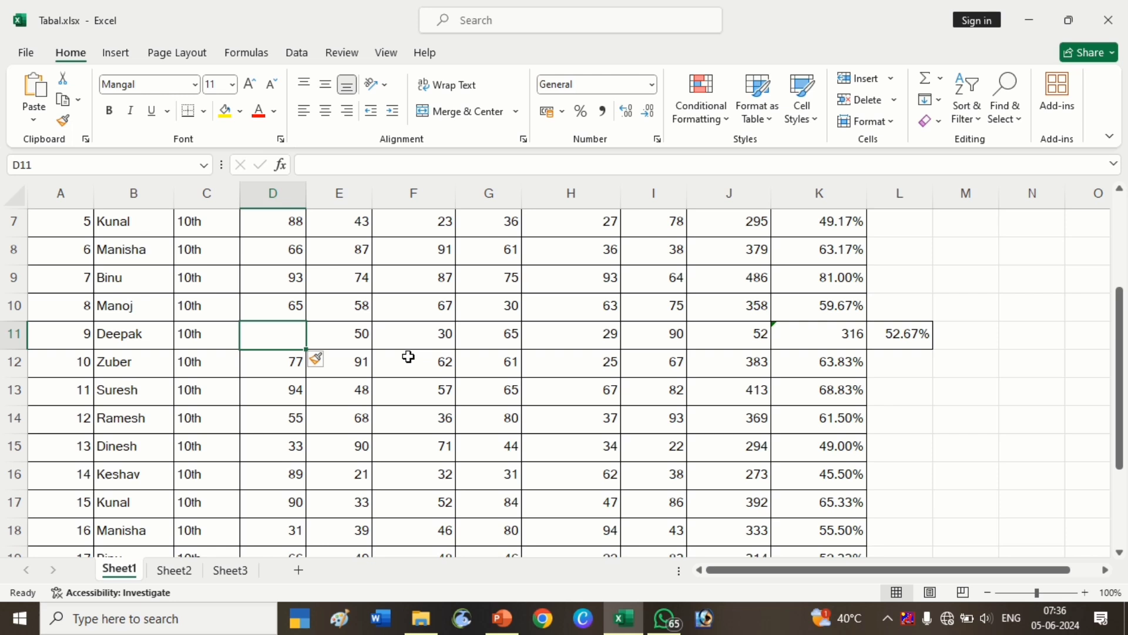
{"action": "left_click", "coordinate": [894, 100]}
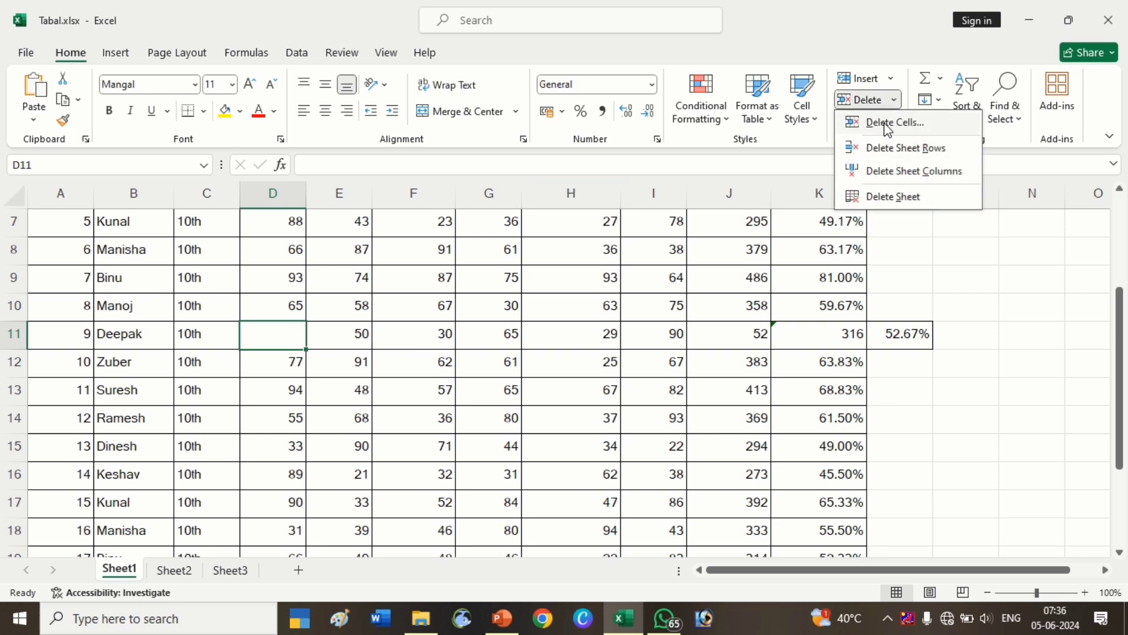
{"action": "left_click", "coordinate": [888, 124]}
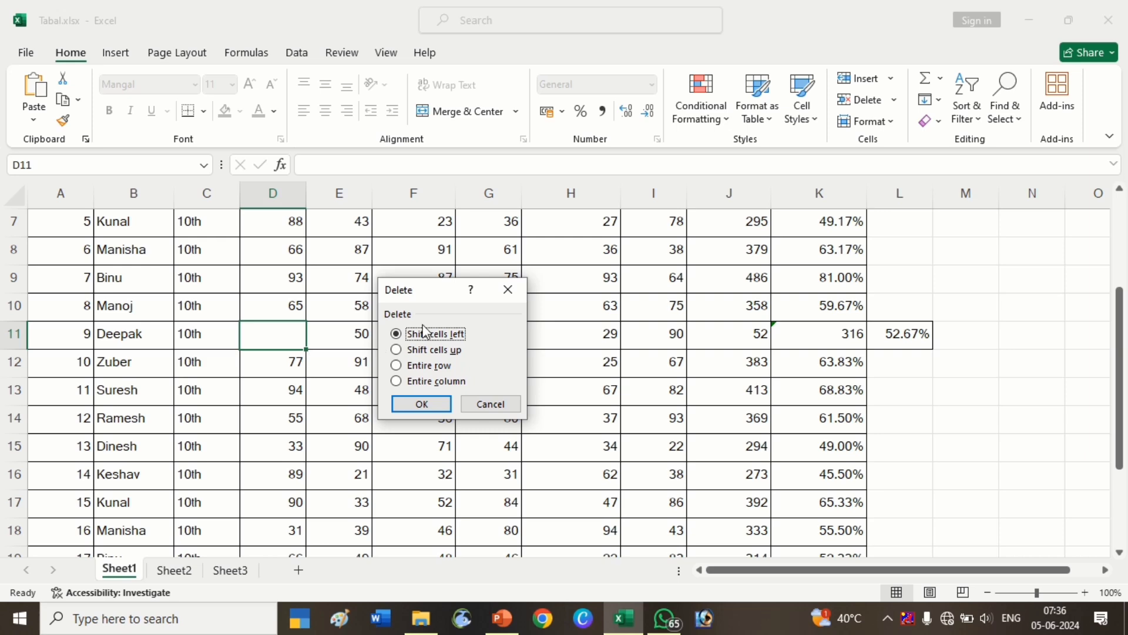
{"action": "left_click", "coordinate": [426, 403]}
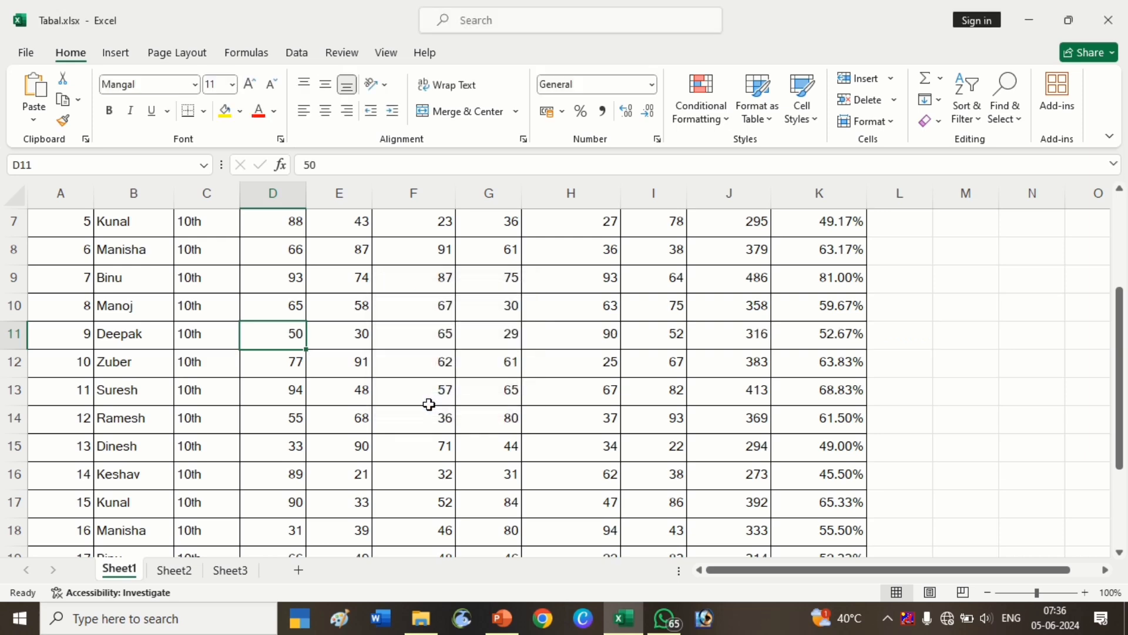
Insert an entire blank row above Suresh's row 13.
{"action": "left_click", "coordinate": [422, 412]}
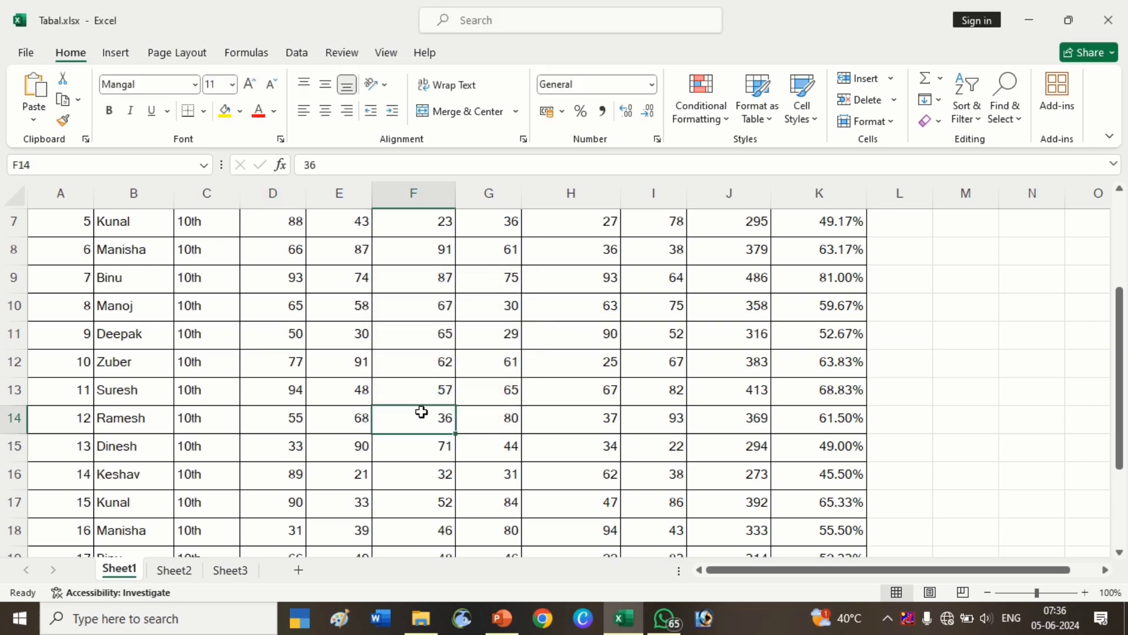
{"action": "left_click", "coordinate": [272, 401]}
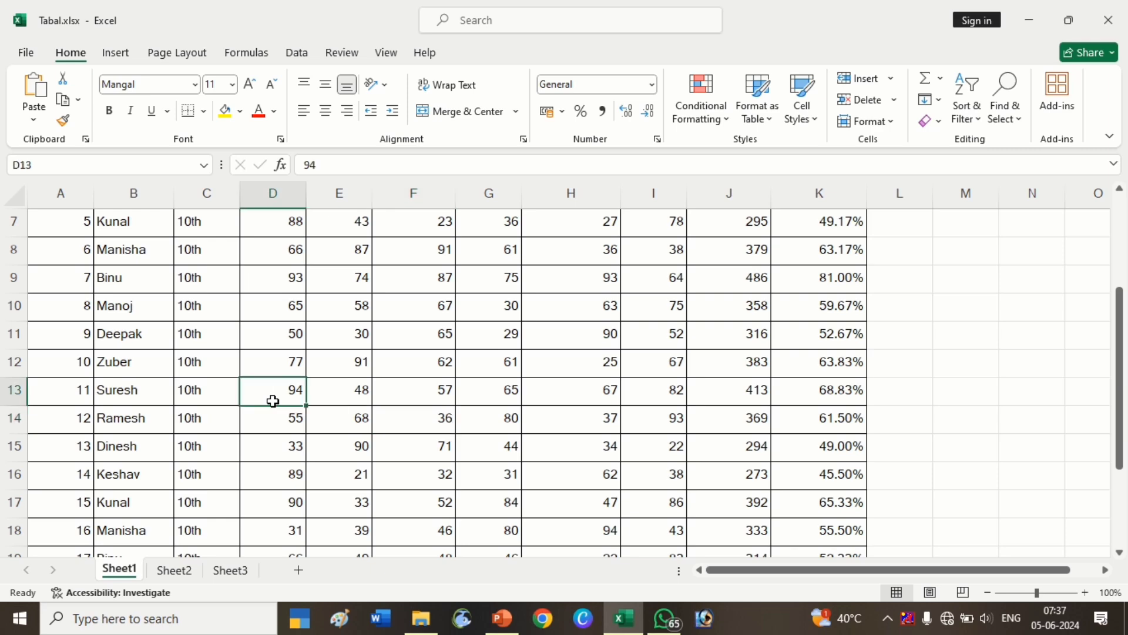
{"action": "key", "text": "ctrl+shift+plus"}
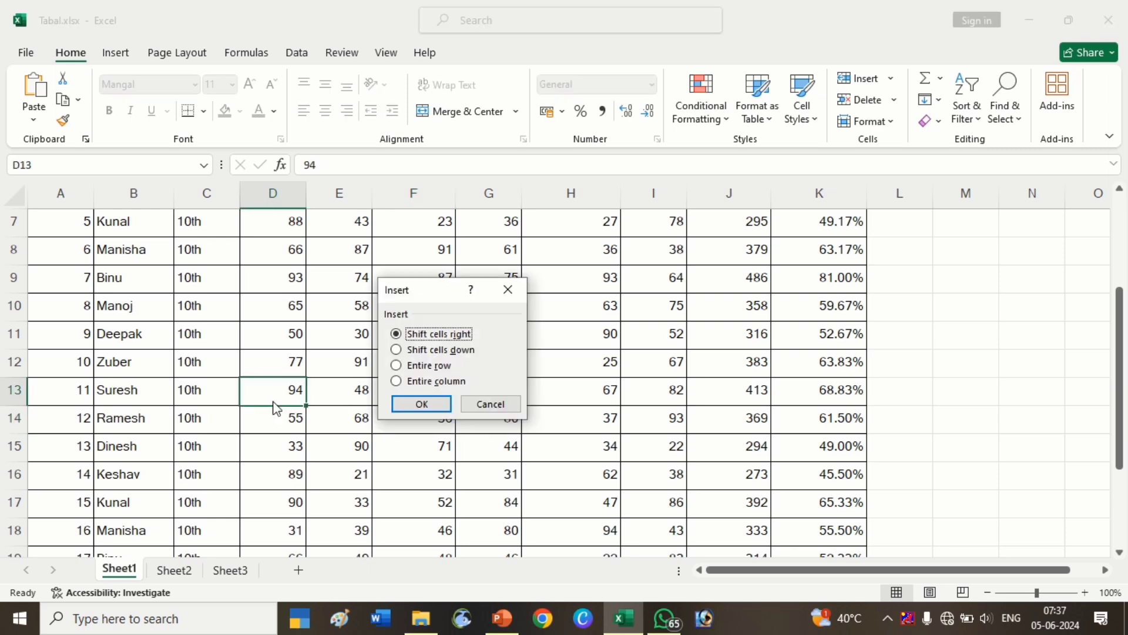
{"action": "left_click", "coordinate": [417, 367]}
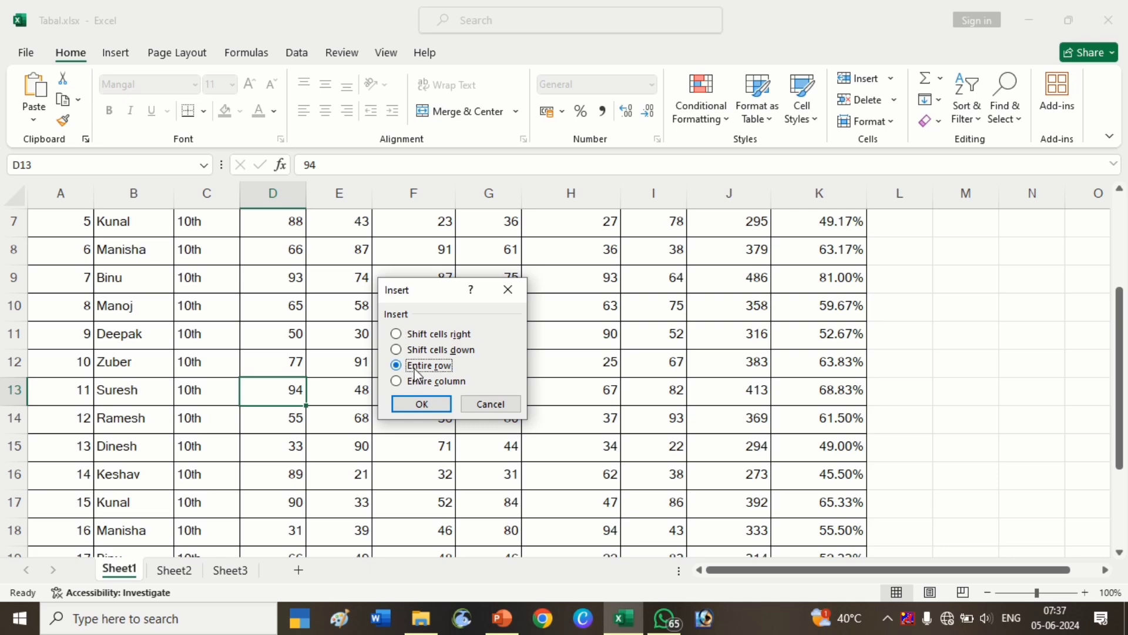
{"action": "left_click", "coordinate": [419, 404]}
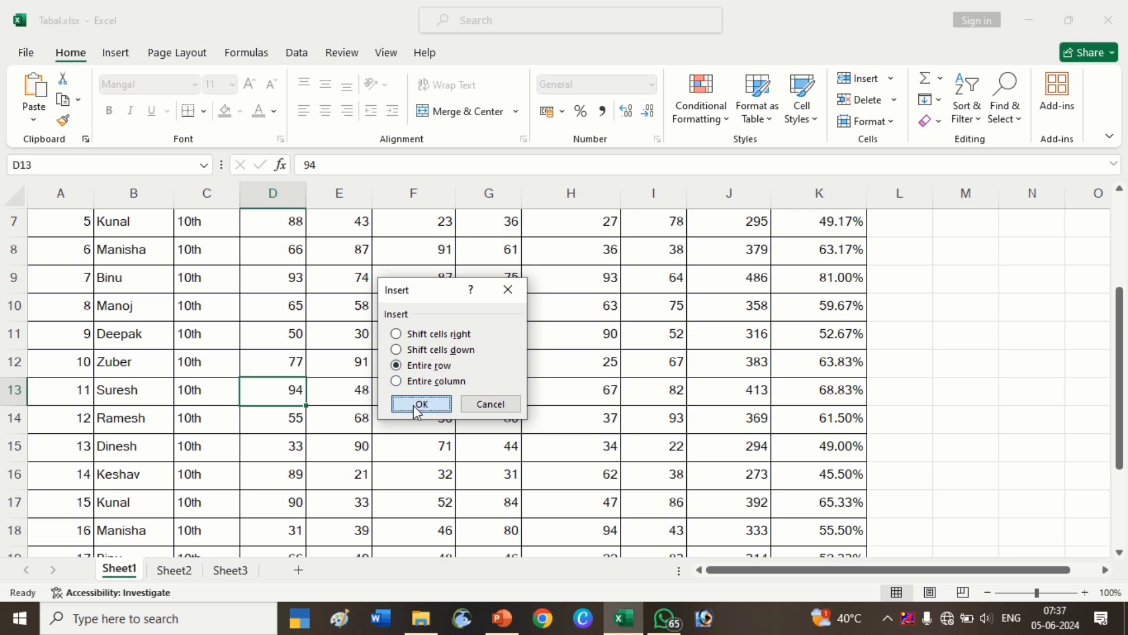
{"action": "left_click", "coordinate": [421, 436]}
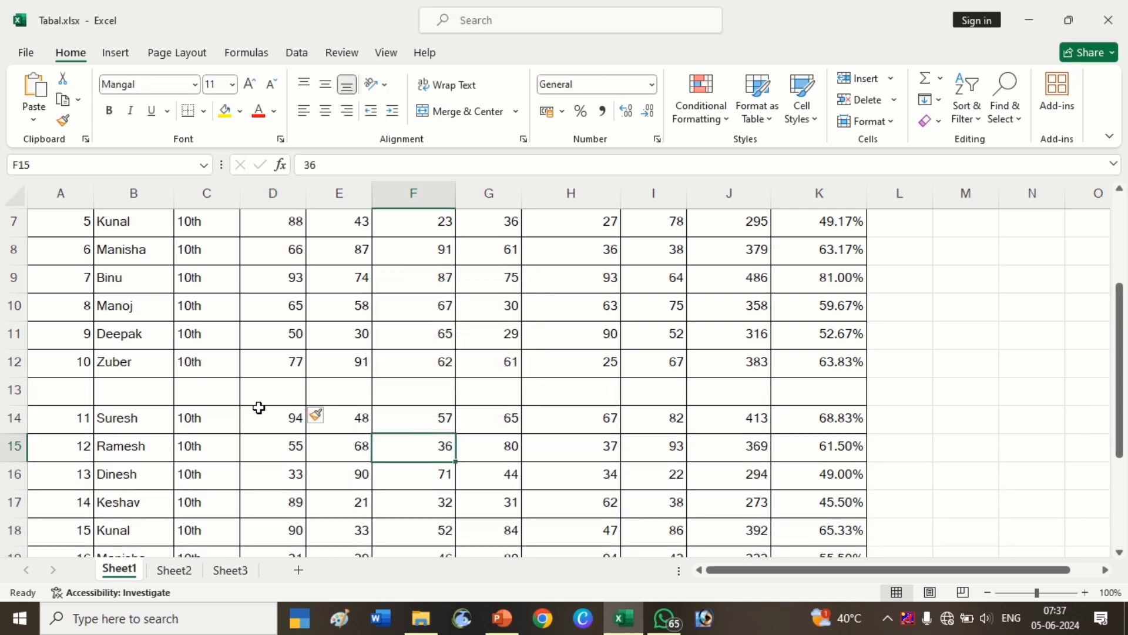
{"action": "left_click", "coordinate": [259, 397]}
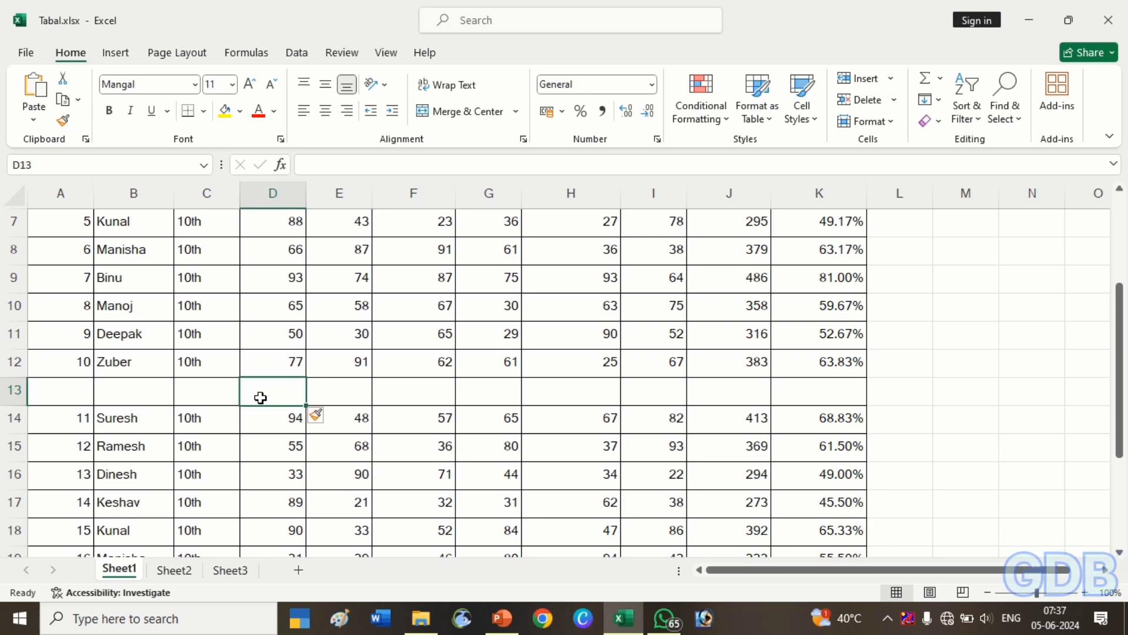
Delete the blank row 13 as an entire row.
{"action": "key", "text": "ctrl+minus"}
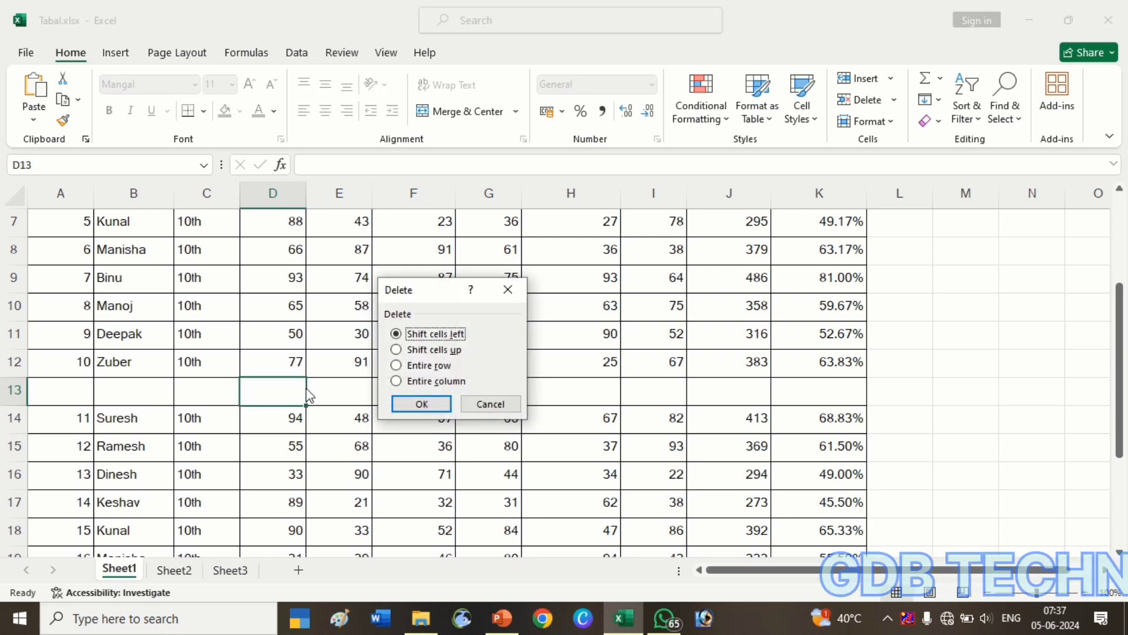
{"action": "left_click", "coordinate": [396, 365]}
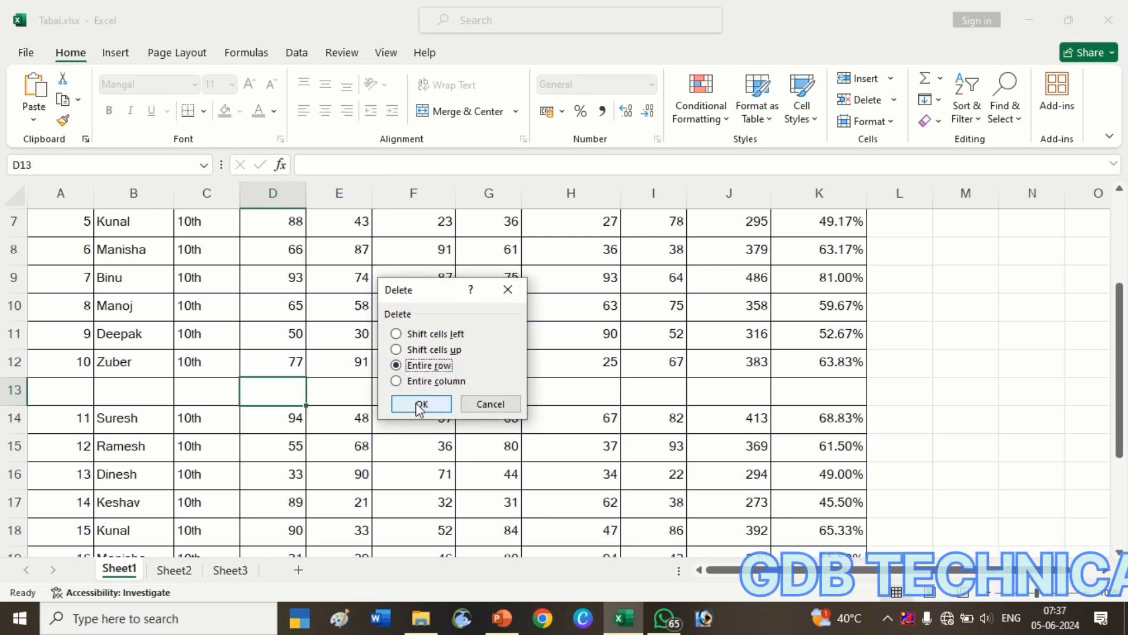
{"action": "left_click", "coordinate": [419, 405]}
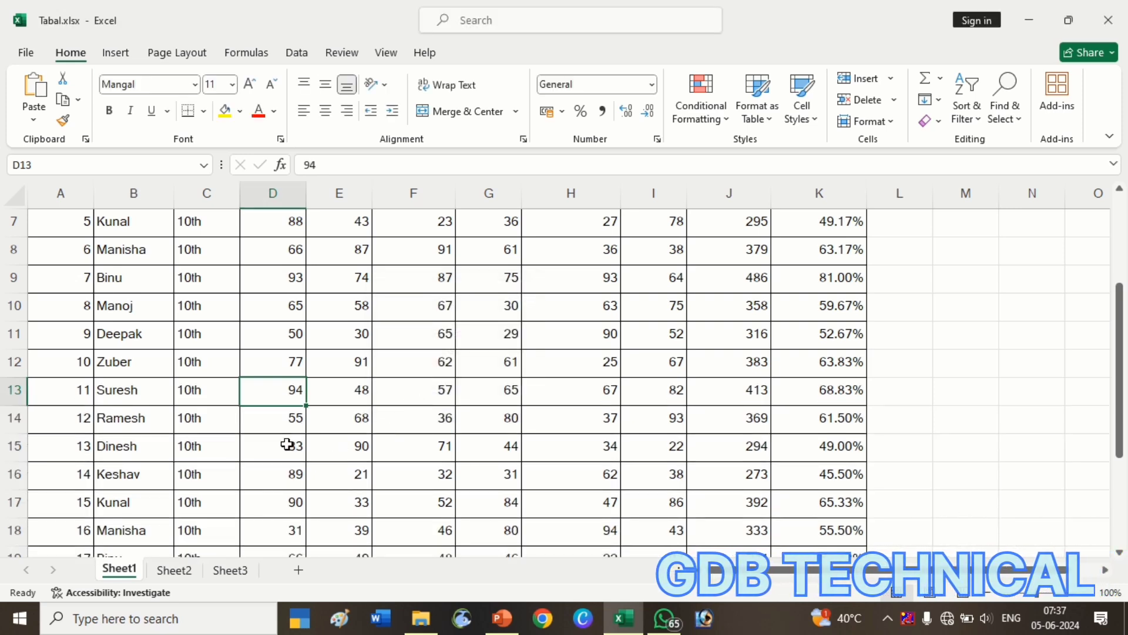
Insert an entire column at column D from Suresh's cell D13.
{"action": "key", "text": "ctrl+shift+plus"}
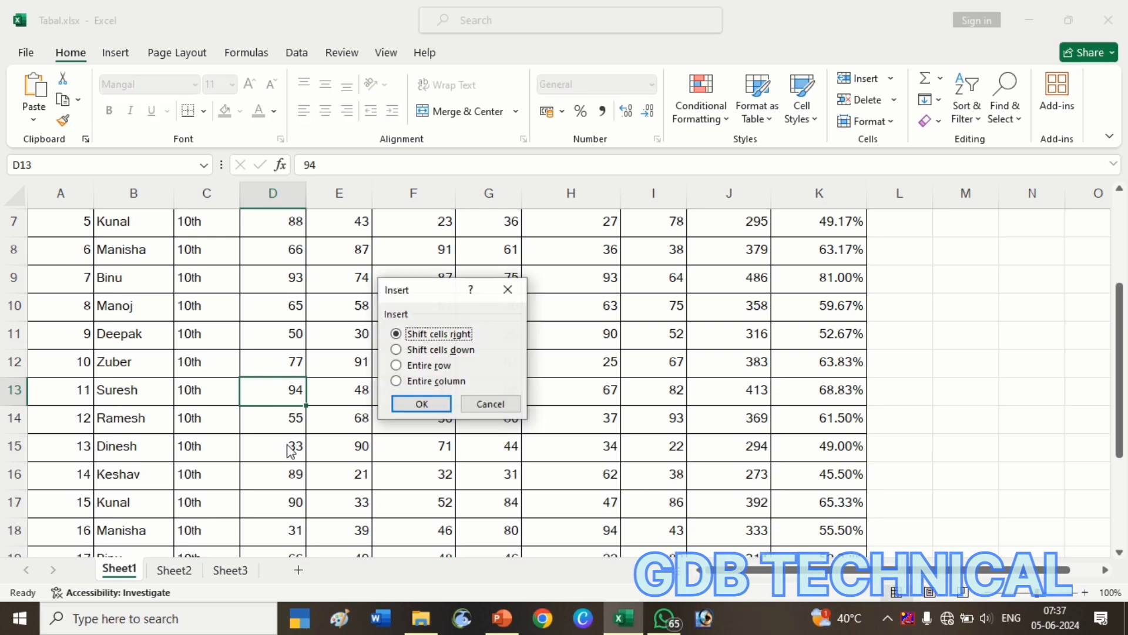
{"action": "left_click", "coordinate": [411, 381]}
{"action": "left_click", "coordinate": [422, 404]}
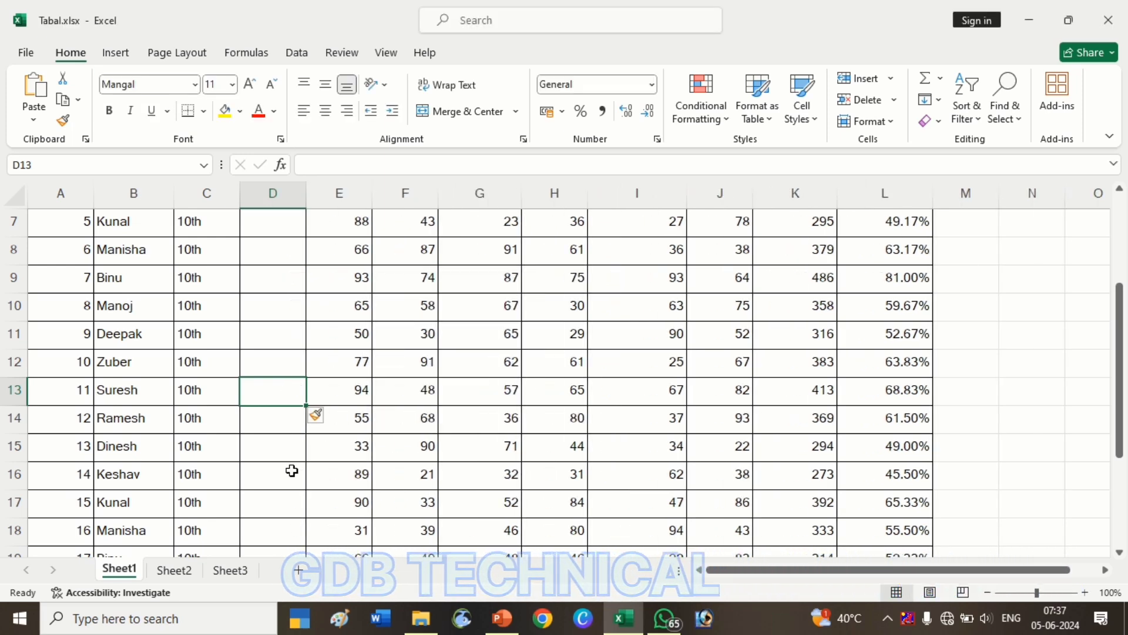
Delete the empty column D as an entire column.
{"action": "key", "text": "ctrl+minus"}
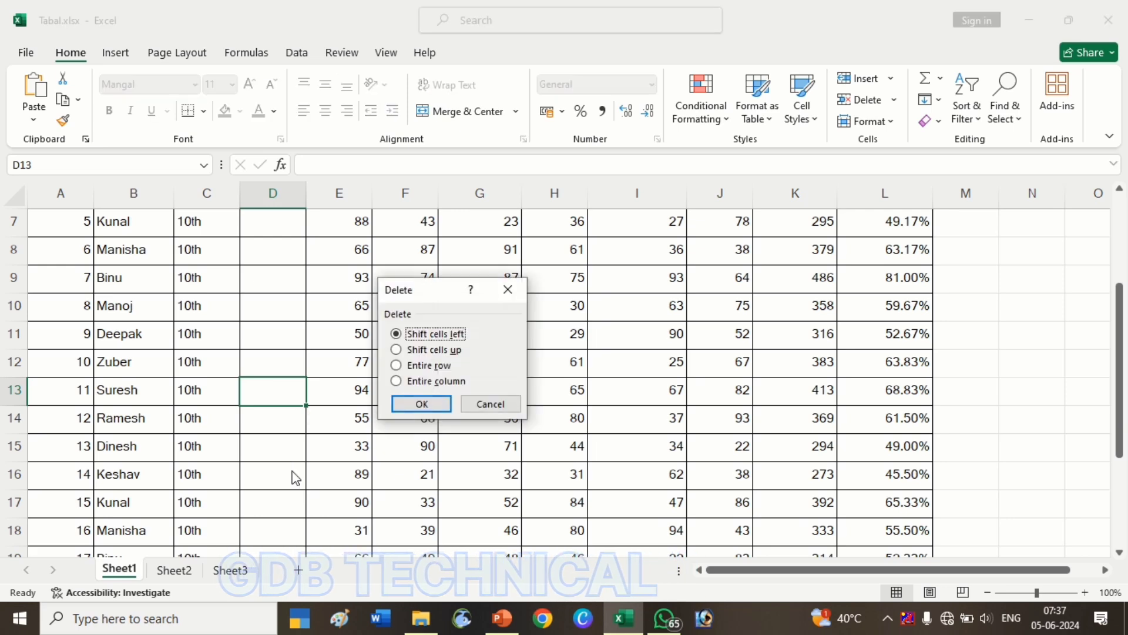
{"action": "left_click", "coordinate": [446, 383]}
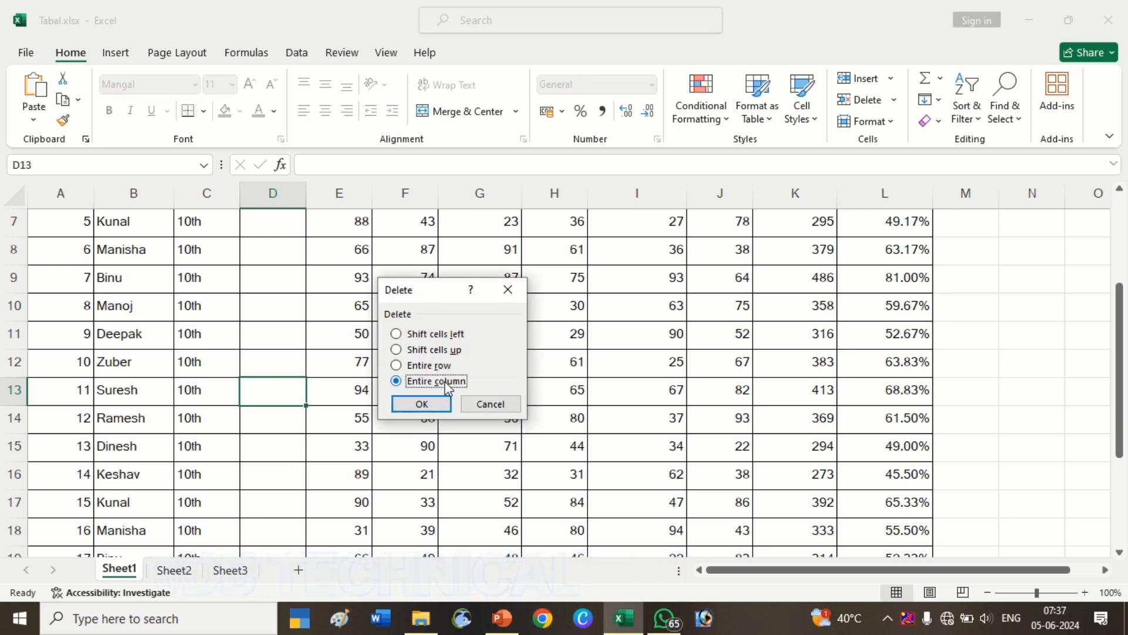
{"action": "left_click", "coordinate": [422, 406]}
{"action": "left_click", "coordinate": [532, 343]}
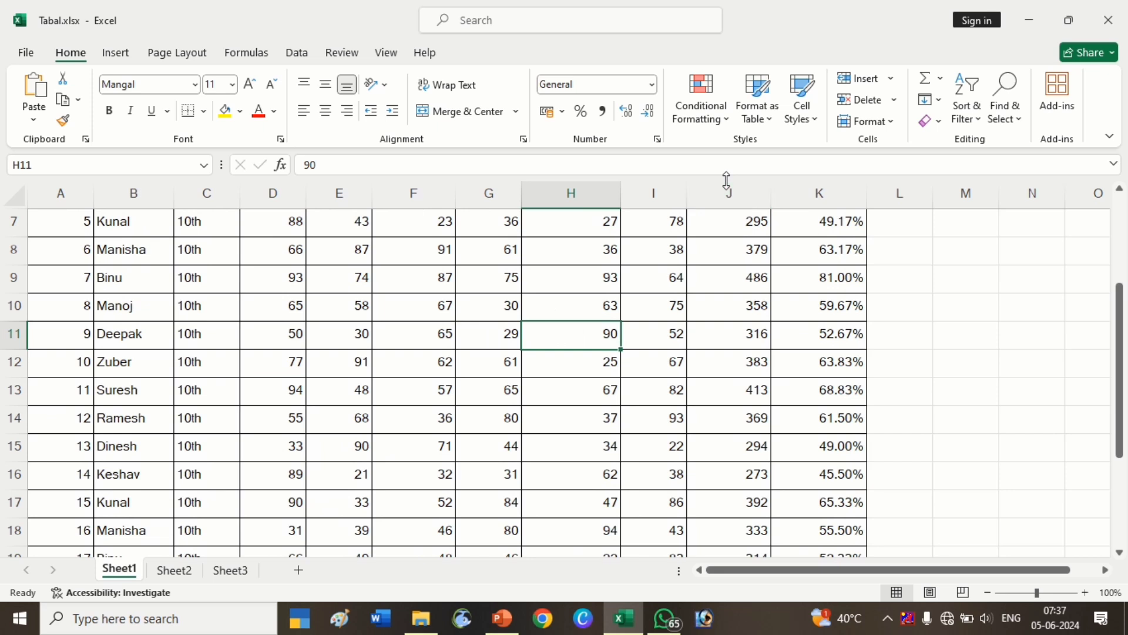
{"action": "left_click", "coordinate": [891, 78]}
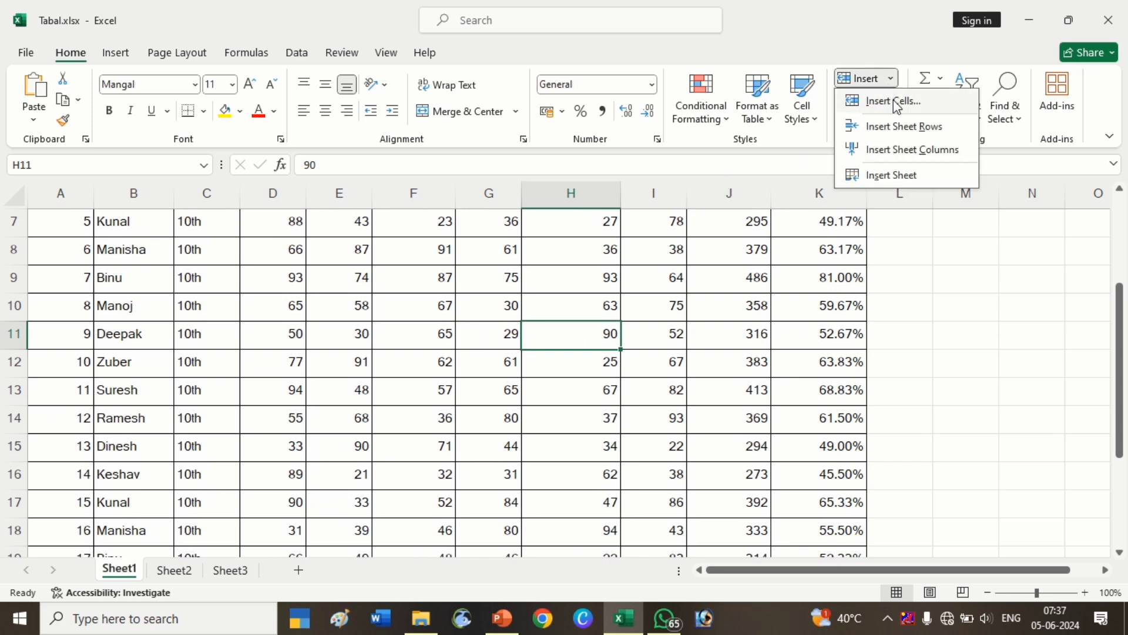
{"action": "left_click", "coordinate": [893, 83]}
{"action": "left_click", "coordinate": [894, 99]}
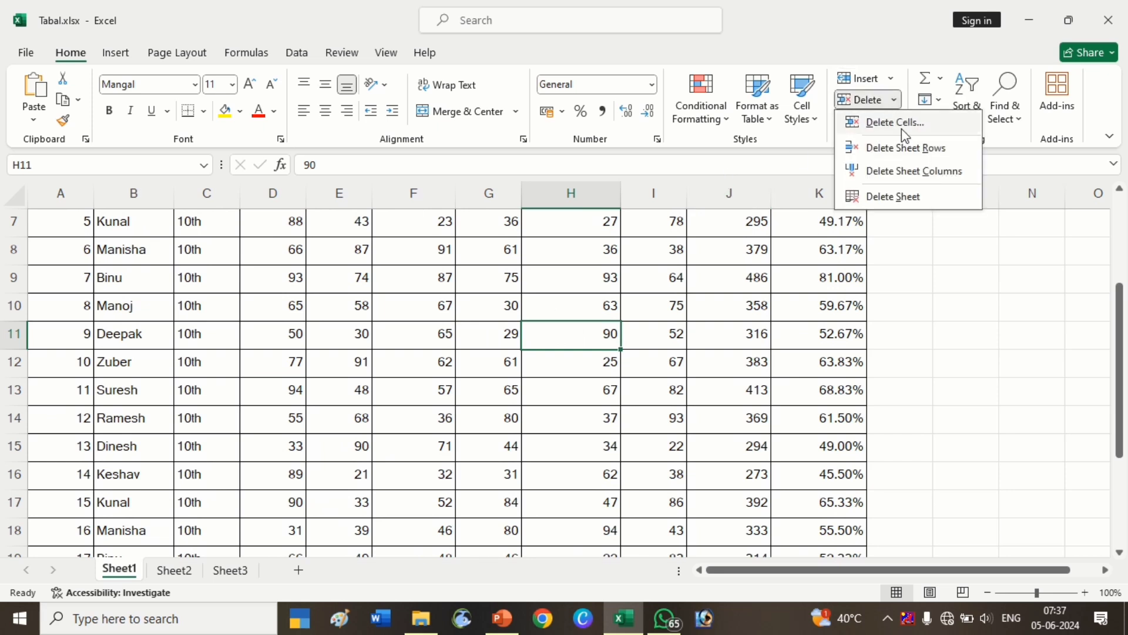
{"action": "left_click", "coordinate": [658, 255]}
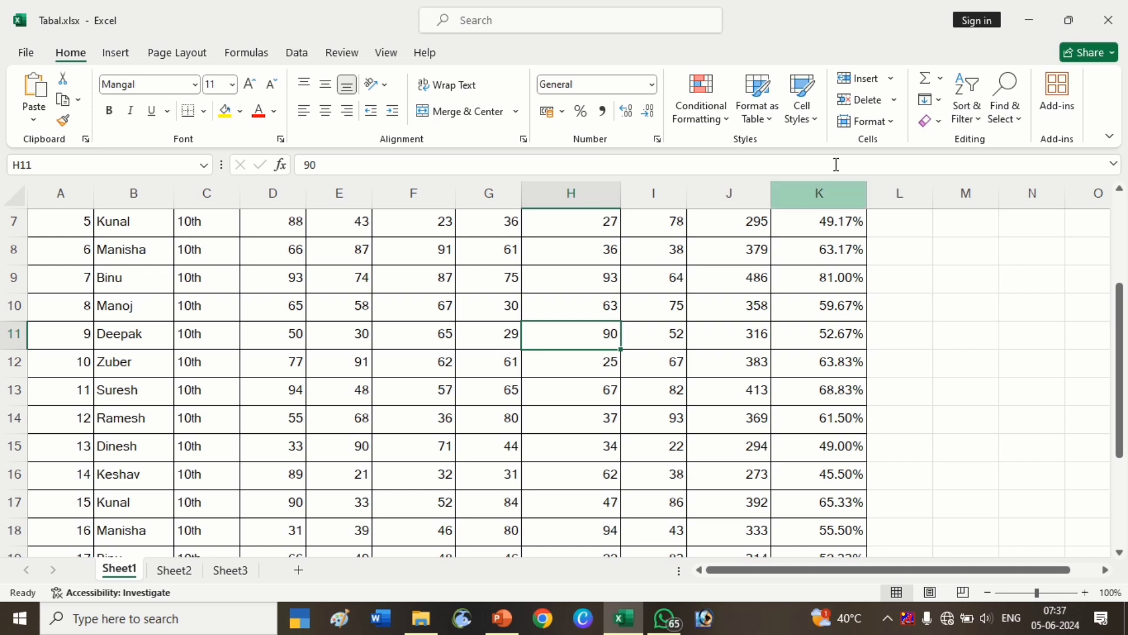
{"action": "left_click", "coordinate": [892, 79]}
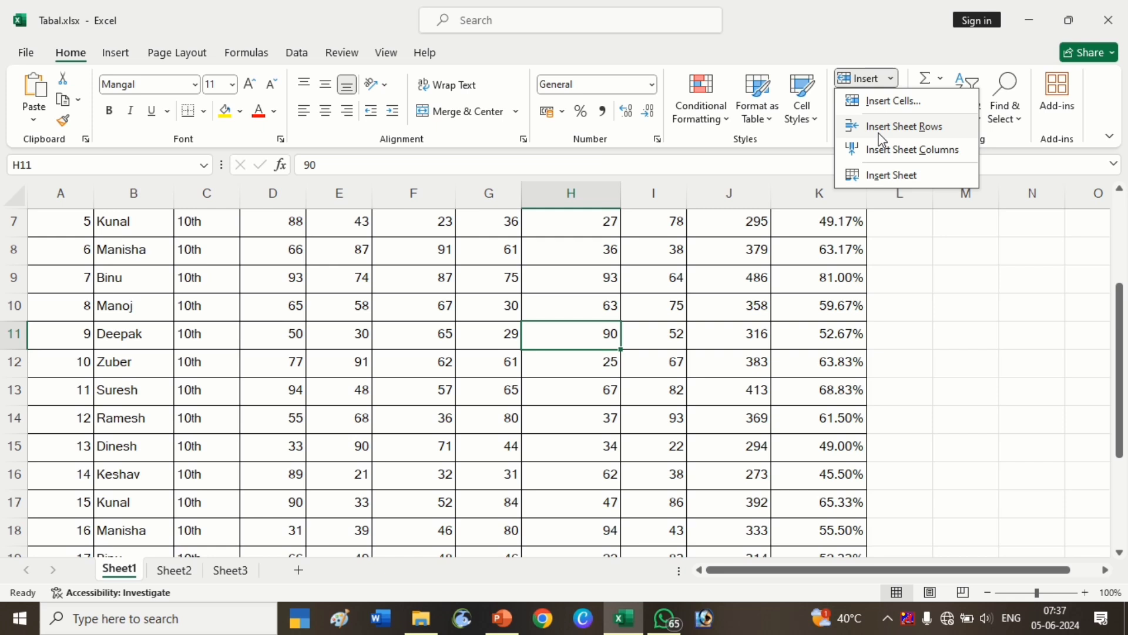
{"action": "left_click", "coordinate": [374, 306]}
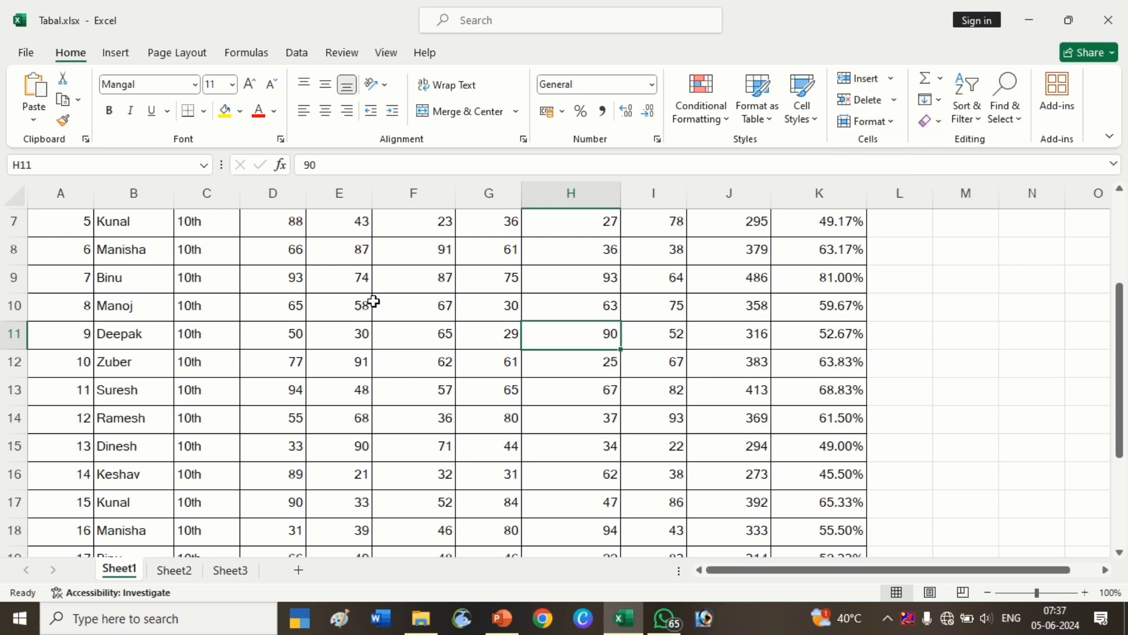
Insert a sheet row above Binu's row 9 and delete that sheet row again.
{"action": "left_click", "coordinate": [291, 285]}
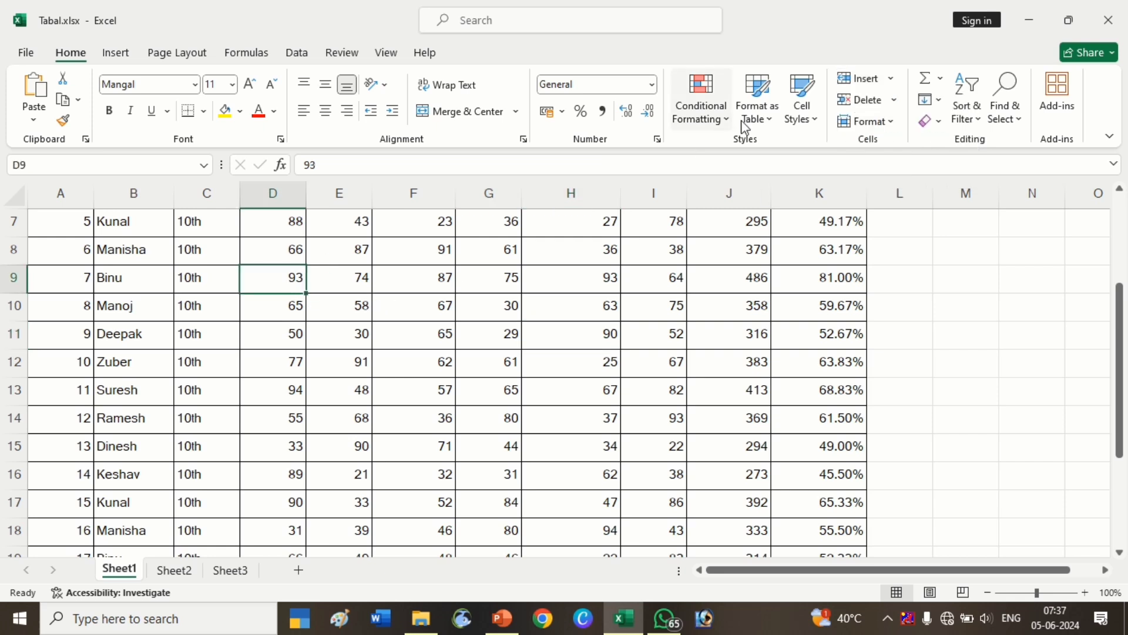
{"action": "left_click", "coordinate": [892, 80]}
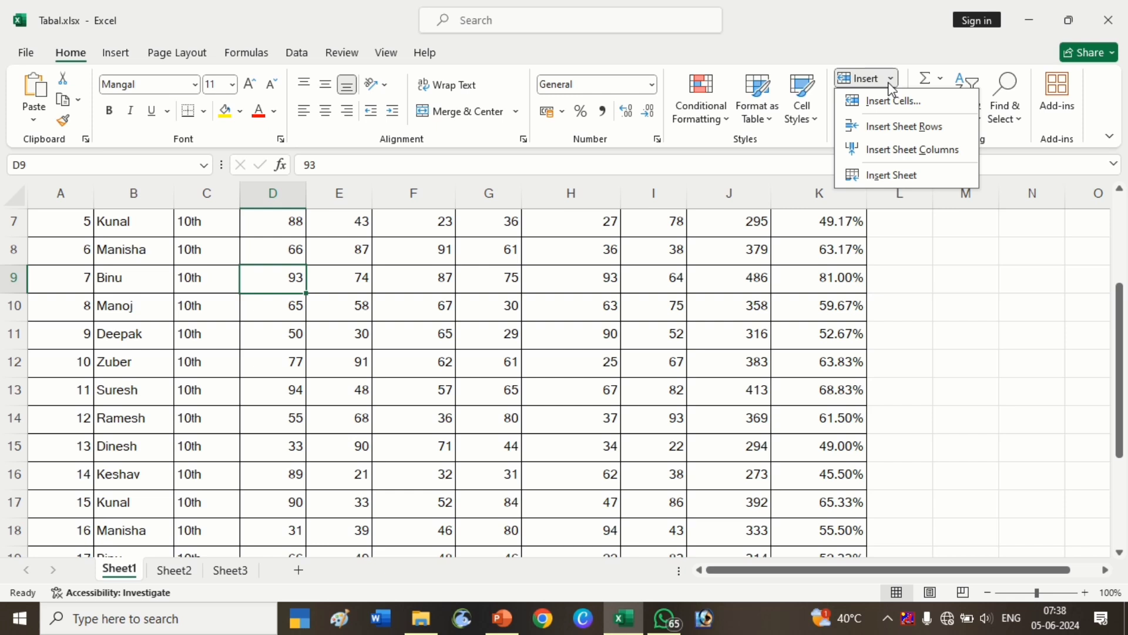
{"action": "left_click", "coordinate": [864, 128]}
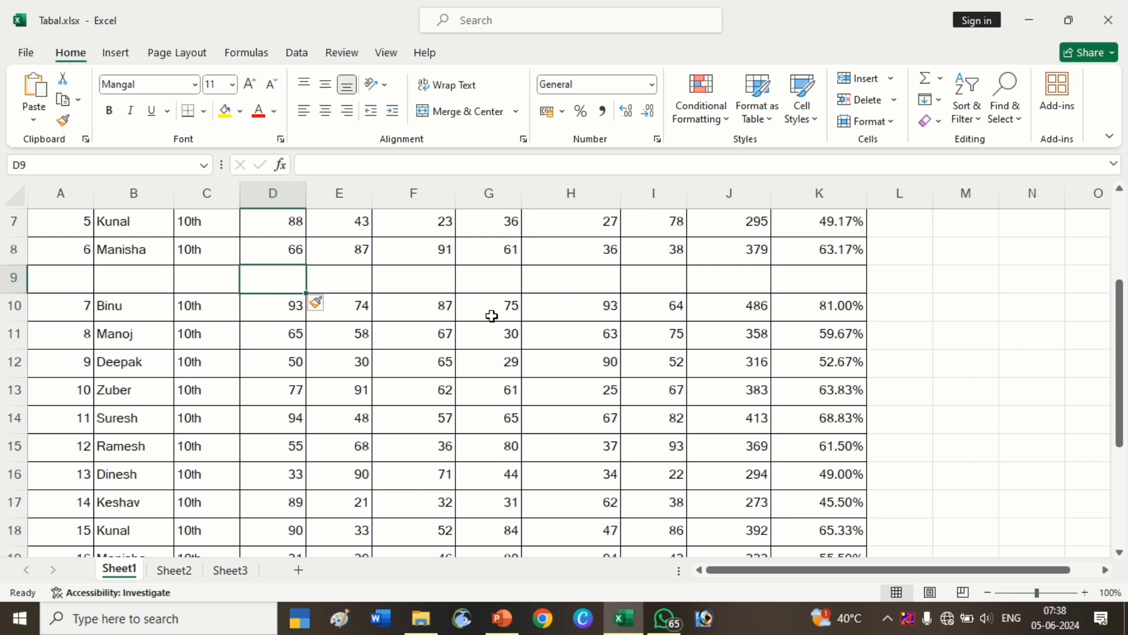
{"action": "left_click", "coordinate": [893, 100]}
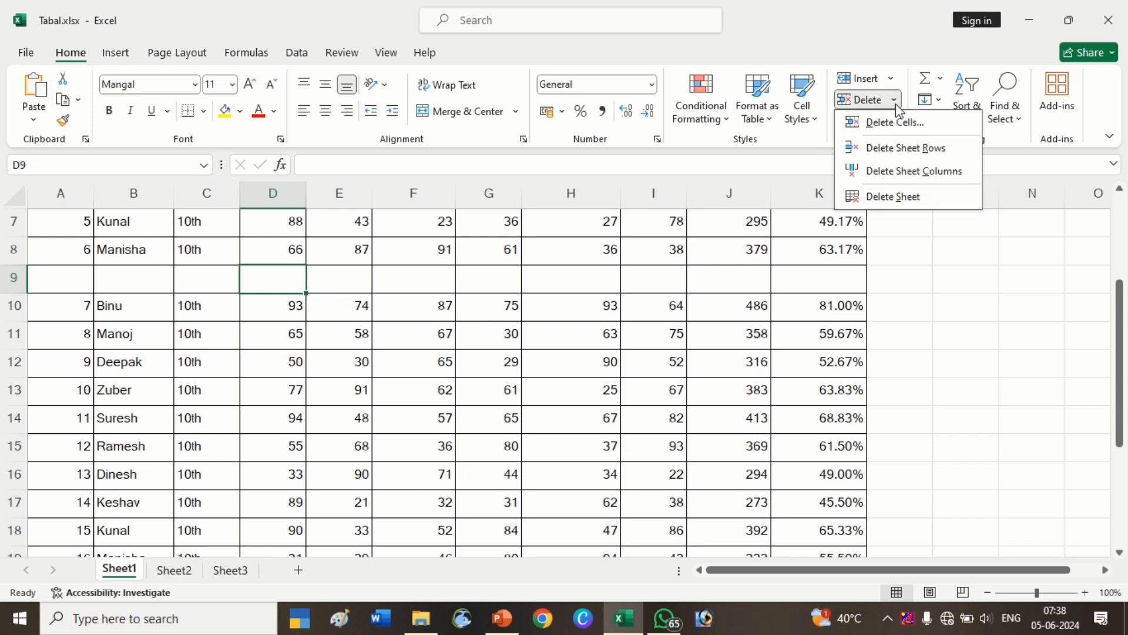
{"action": "left_click", "coordinate": [906, 147]}
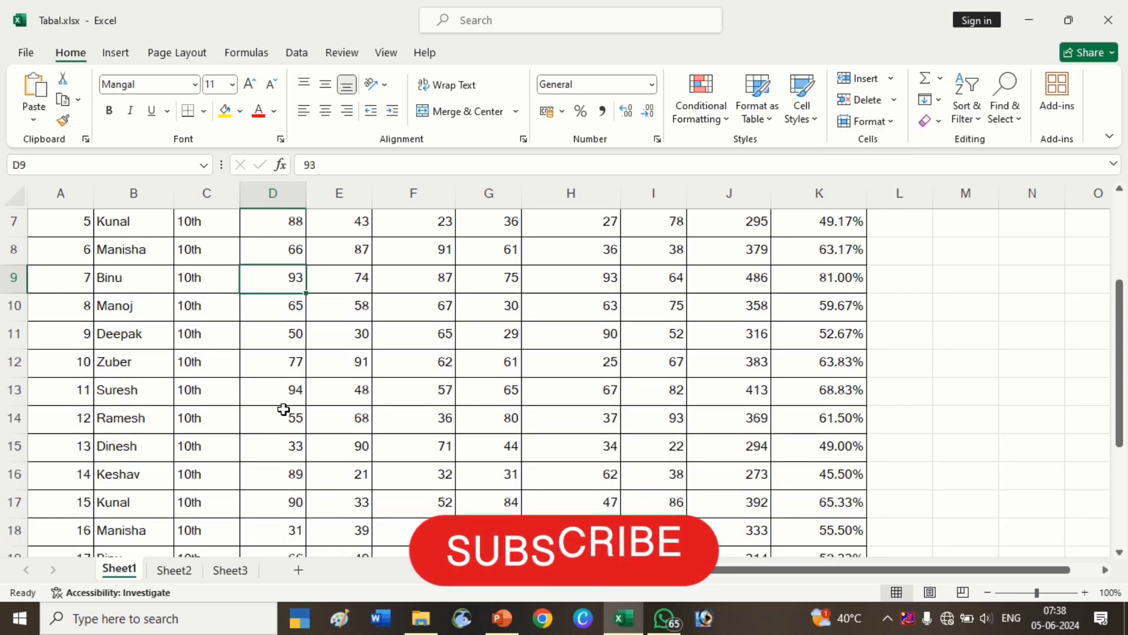
Select Binu's row 9 and insert three blank rows above it.
{"action": "left_click", "coordinate": [284, 411]}
{"action": "left_click", "coordinate": [261, 278]}
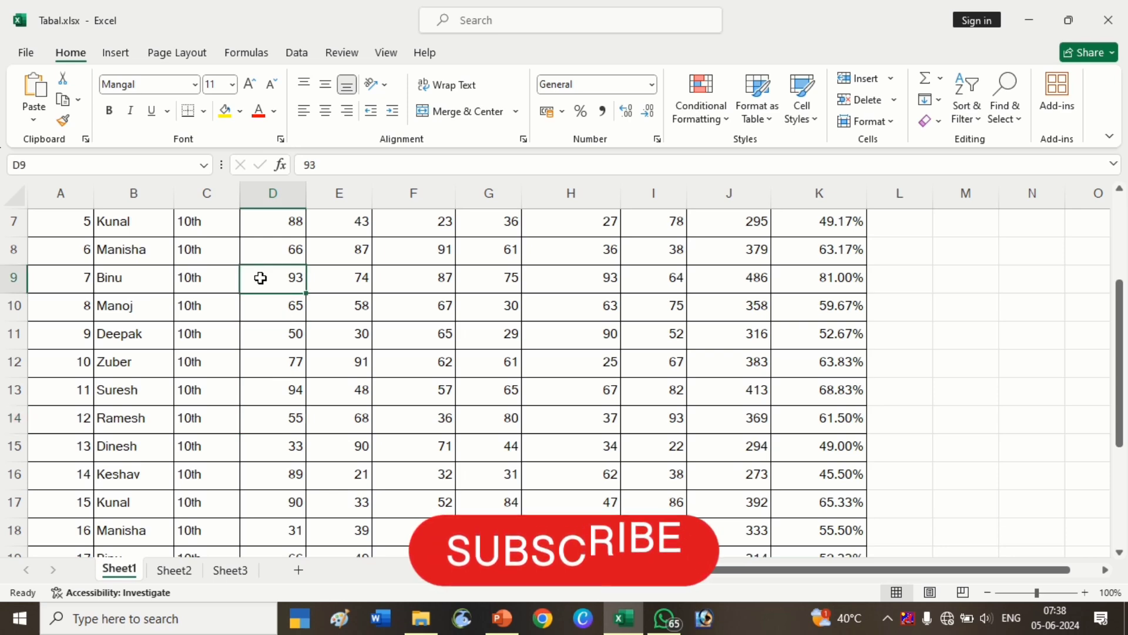
{"action": "left_click", "coordinate": [20, 279]}
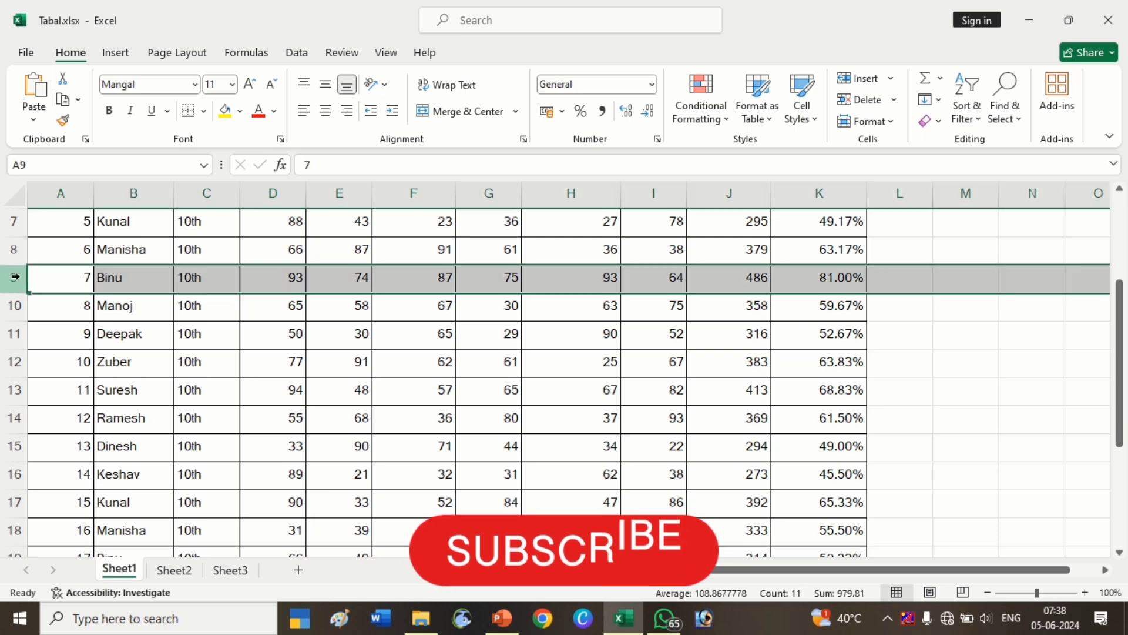
{"action": "left_click", "coordinate": [296, 282]}
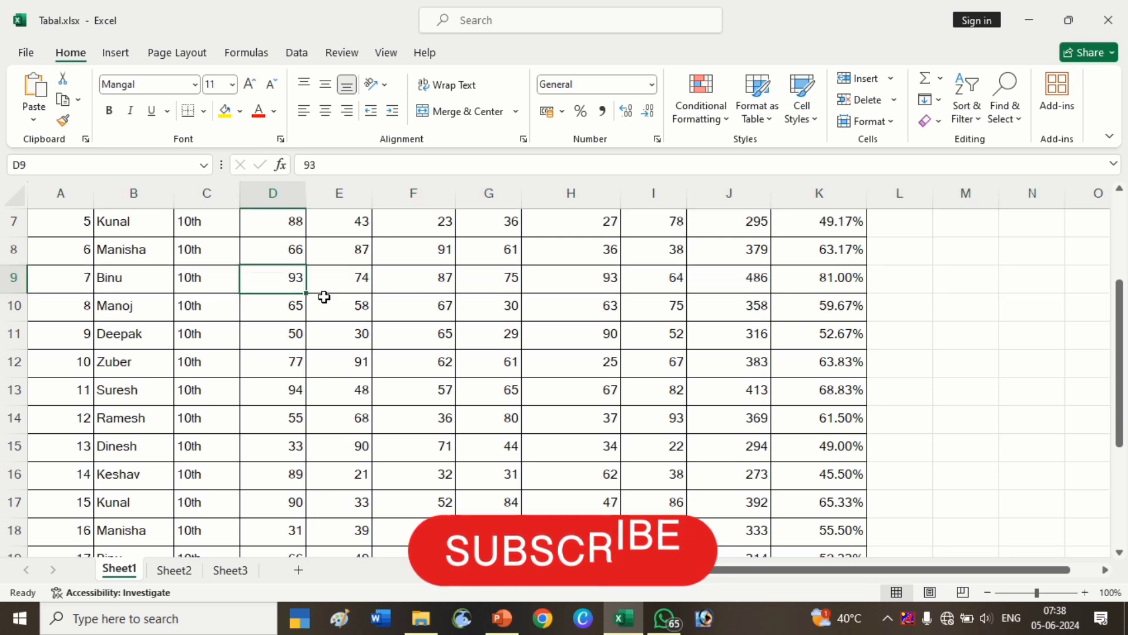
{"action": "key", "text": "shift+space"}
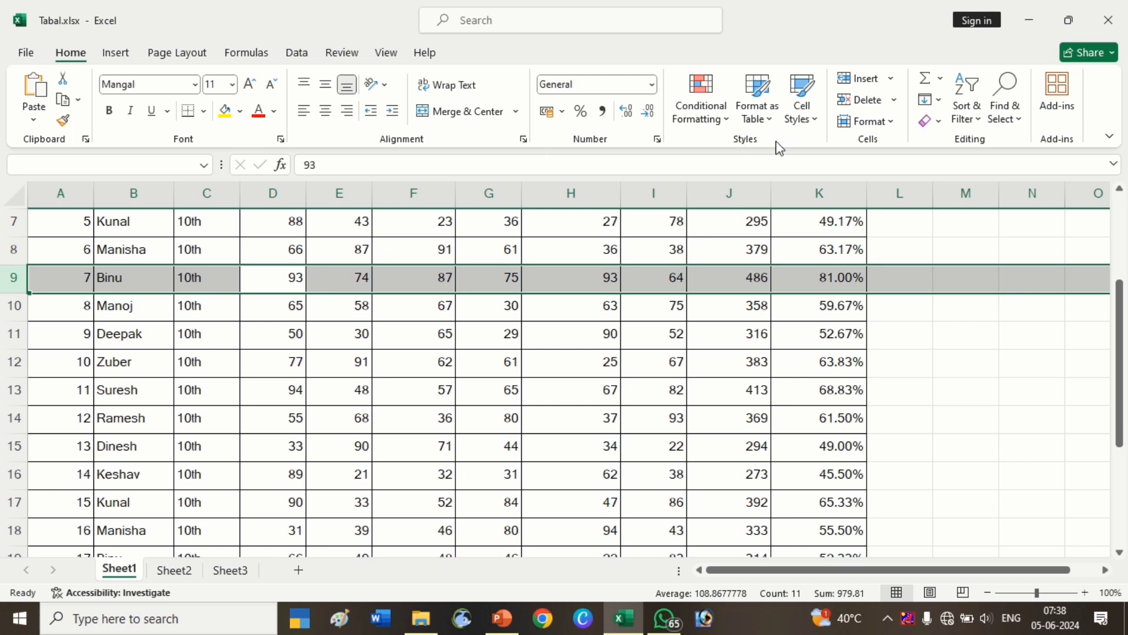
{"action": "key", "text": "ctrl+shift+plus"}
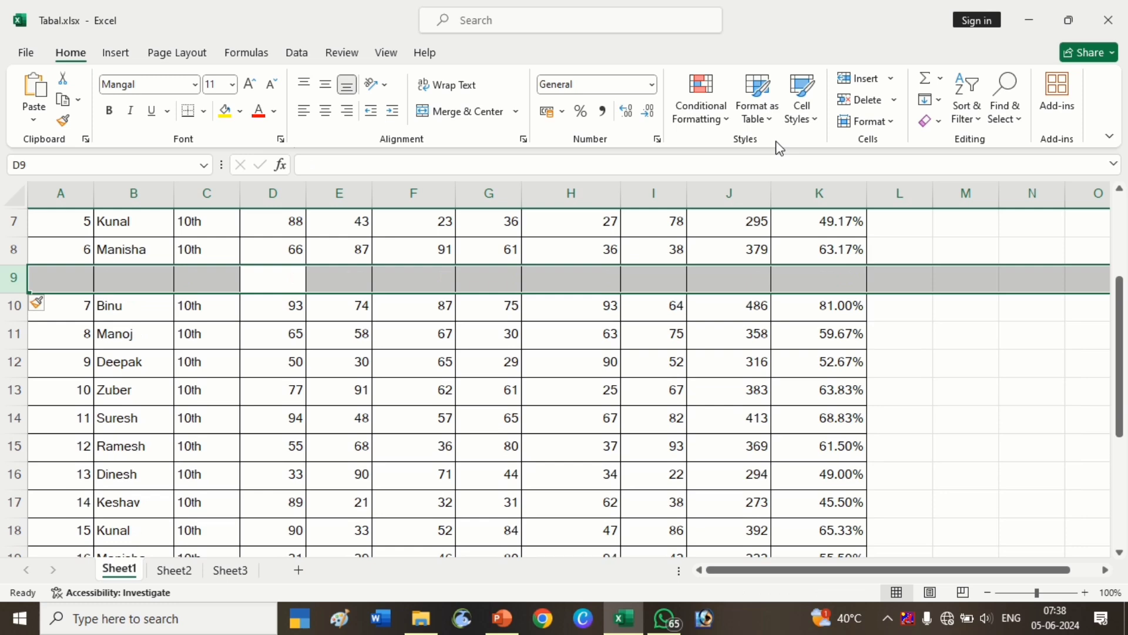
{"action": "key", "text": "ctrl+shift+plus"}
{"action": "key", "text": "ctrl+shift+plus"}
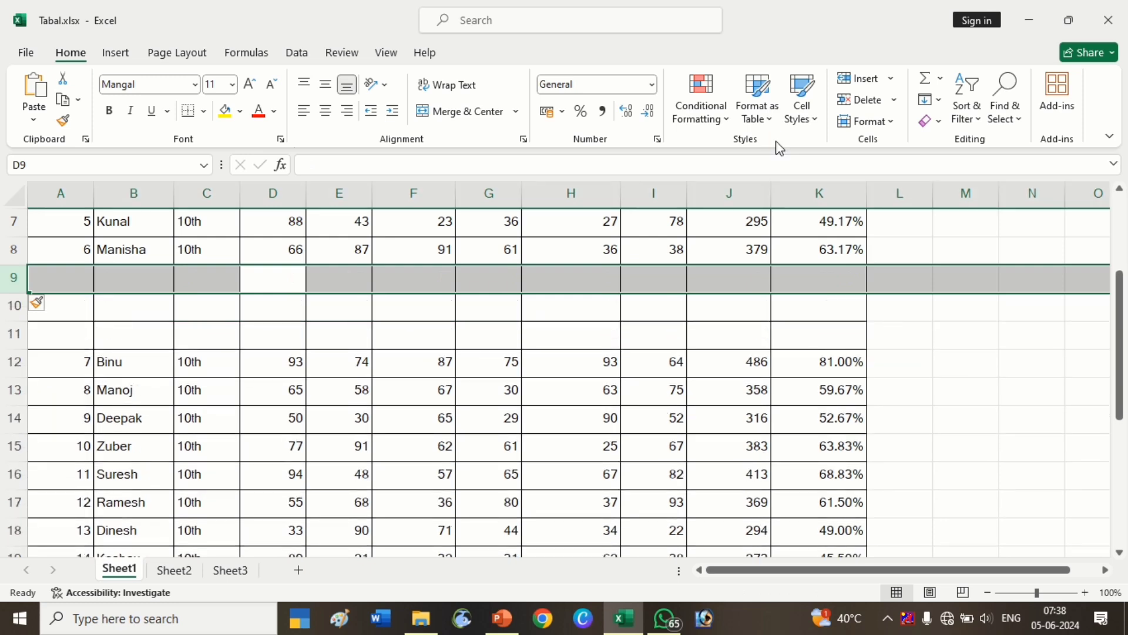
Delete the three inserted blank rows.
{"action": "key", "text": "ctrl+minus"}
{"action": "key", "text": "ctrl+minus"}
{"action": "key", "text": "ctrl+minus"}
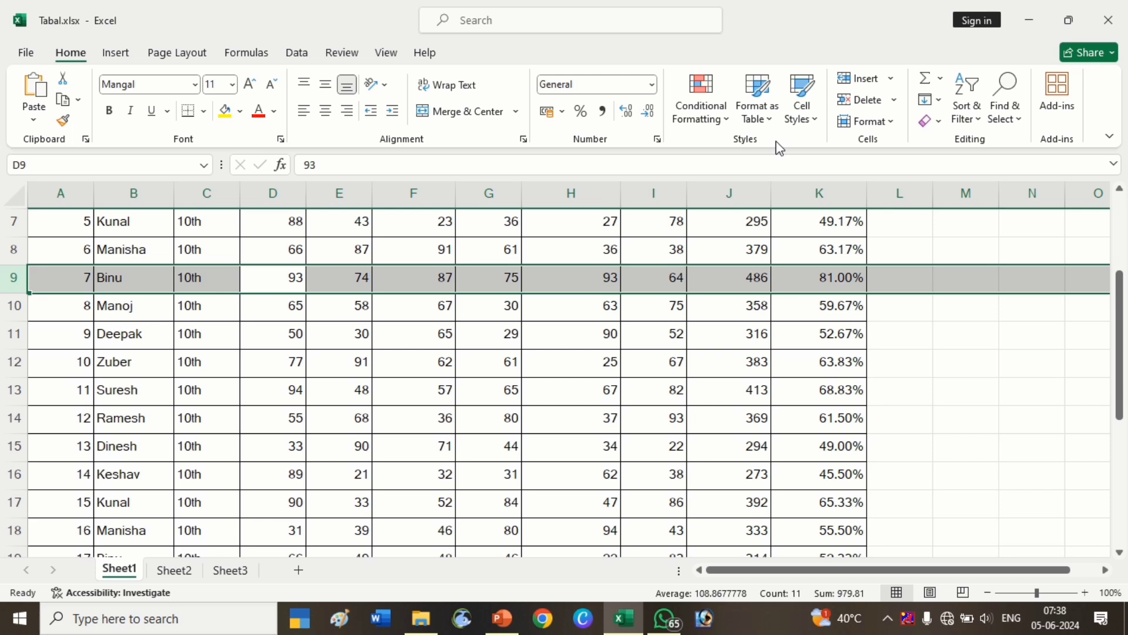
Extend the selection to rows 7 to 9, insert three blank rows above them, and delete them again.
{"action": "key", "text": "shift+Up"}
{"action": "key", "text": "shift+Up"}
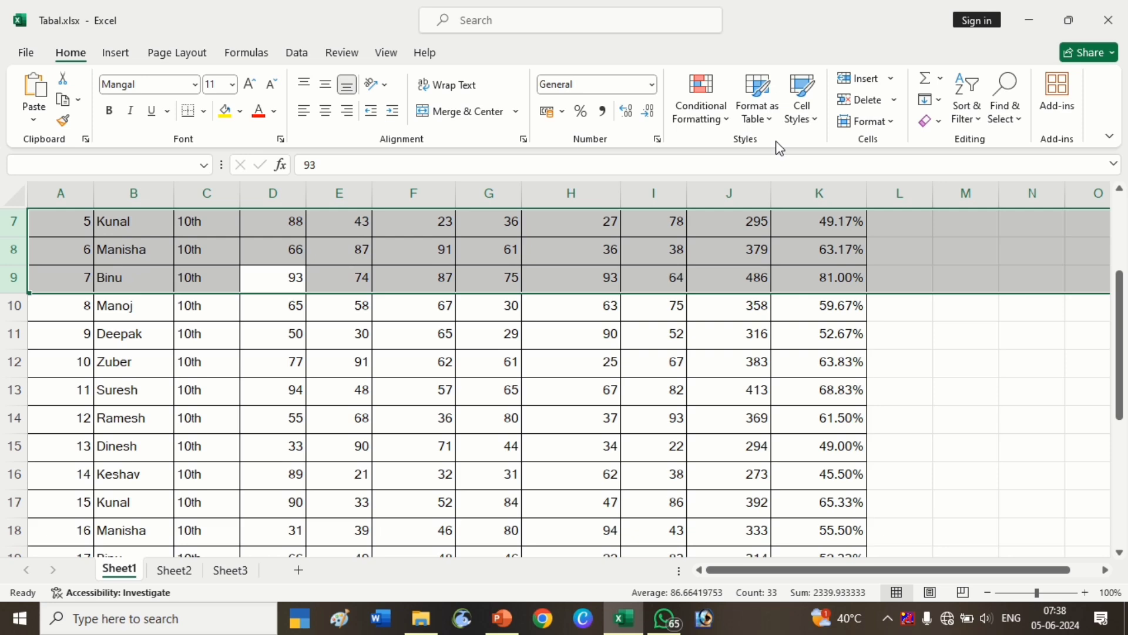
{"action": "key", "text": "ctrl+shift+plus"}
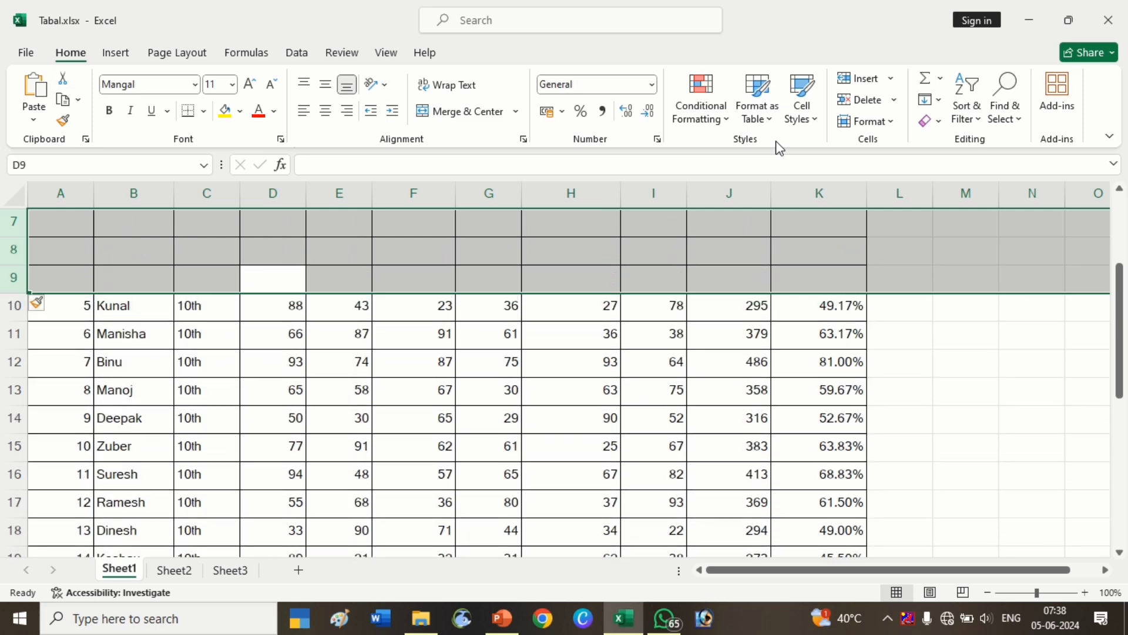
{"action": "key", "text": "ctrl+minus"}
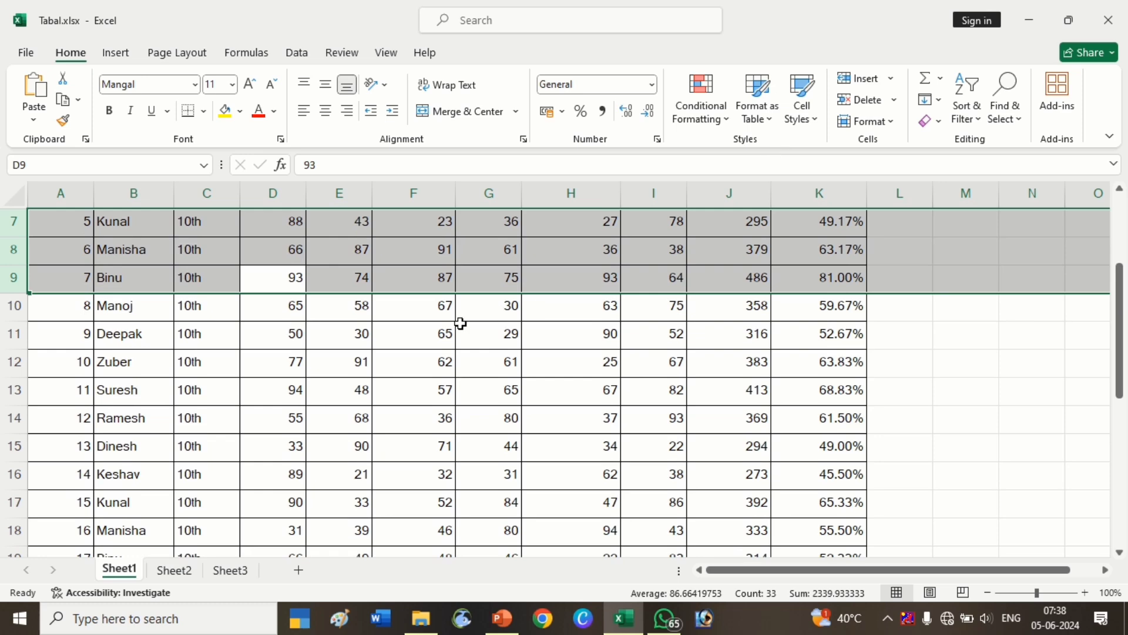
{"action": "left_click", "coordinate": [460, 323]}
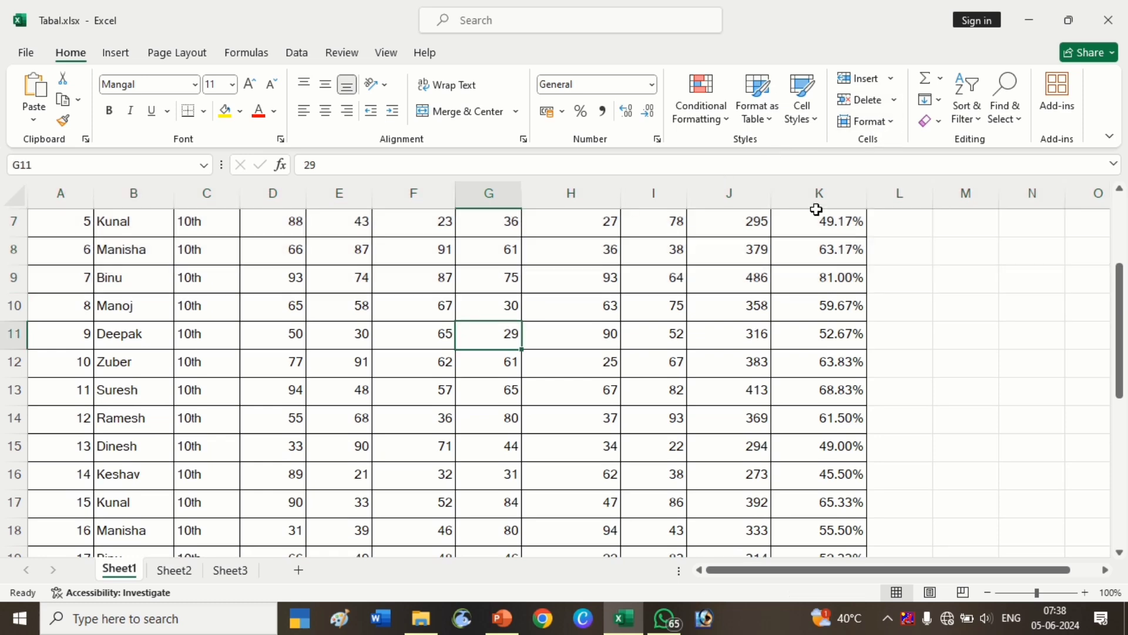
{"action": "left_click", "coordinate": [891, 83]}
{"action": "left_click", "coordinate": [480, 301]}
{"action": "left_click", "coordinate": [413, 308]}
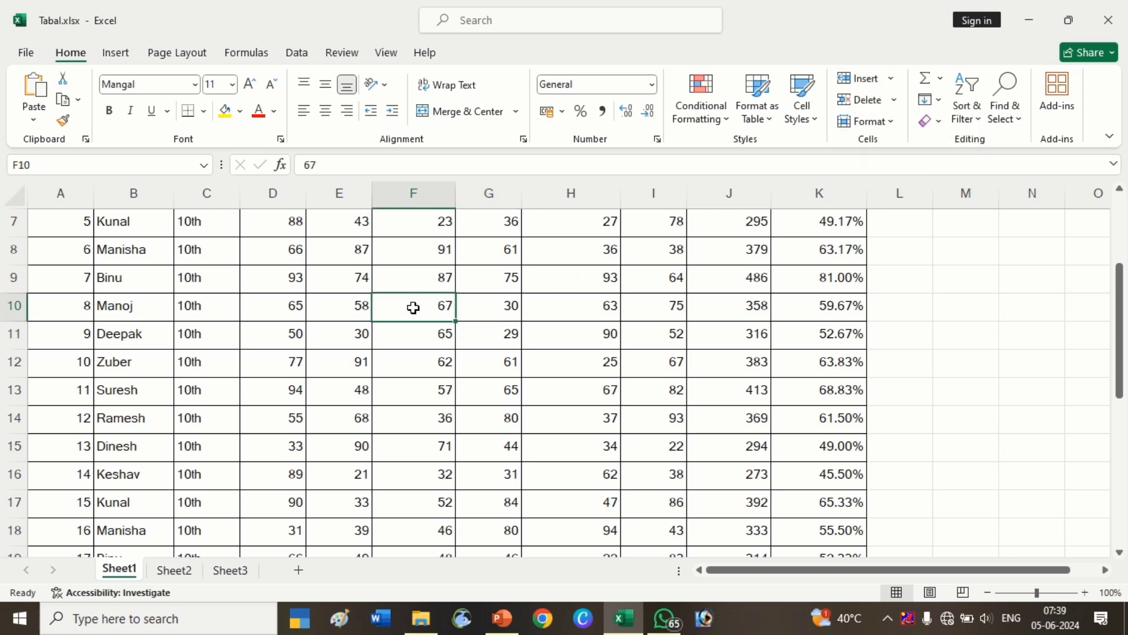
{"action": "key", "text": "ctrl+a"}
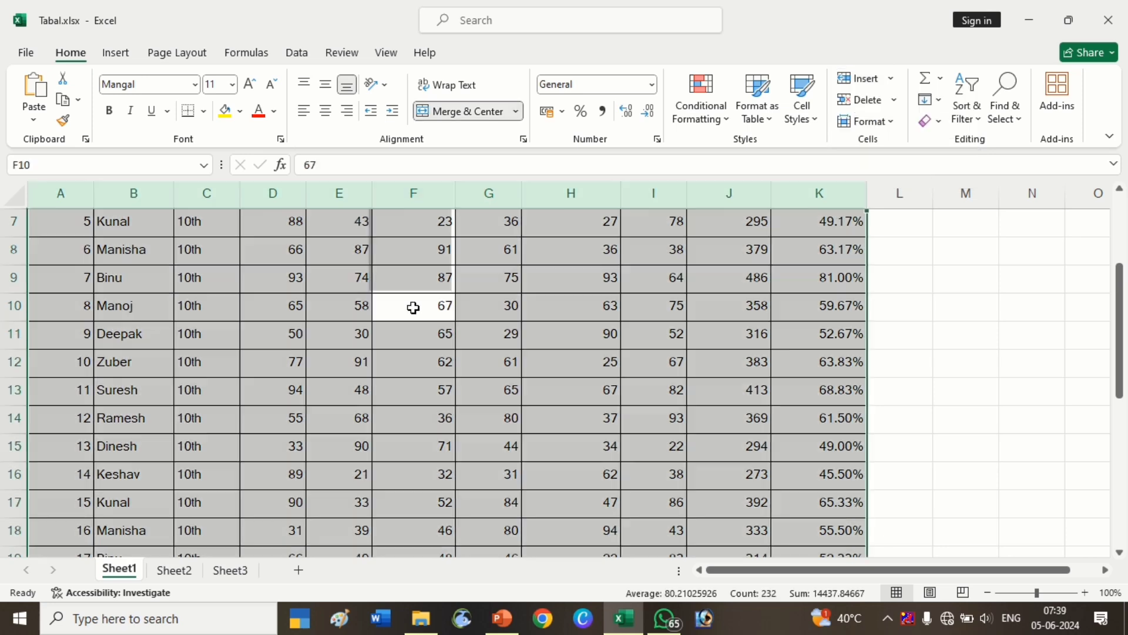
{"action": "left_click", "coordinate": [439, 353]}
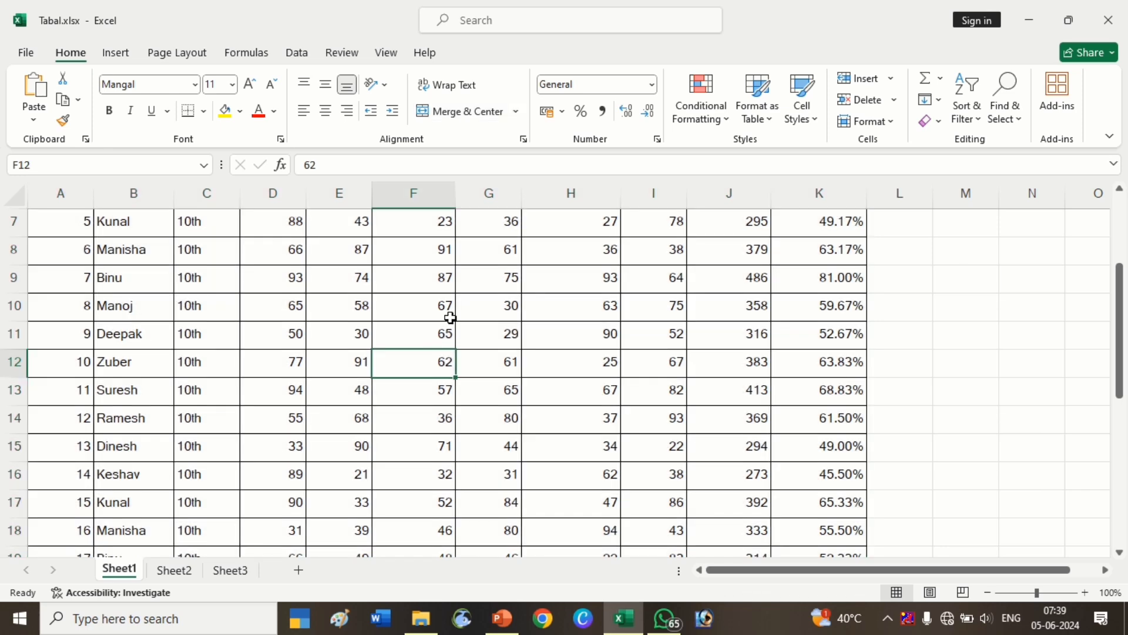
{"action": "scroll", "coordinate": [435, 399], "scroll_direction": "up", "scroll_amount": 2}
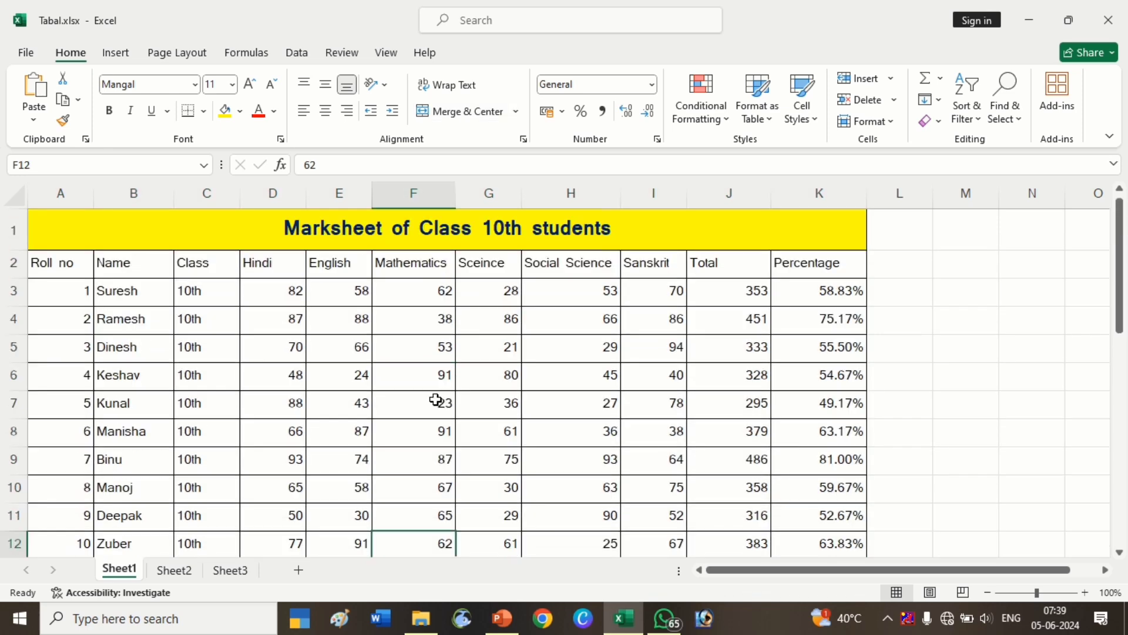
{"action": "left_click", "coordinate": [458, 241]}
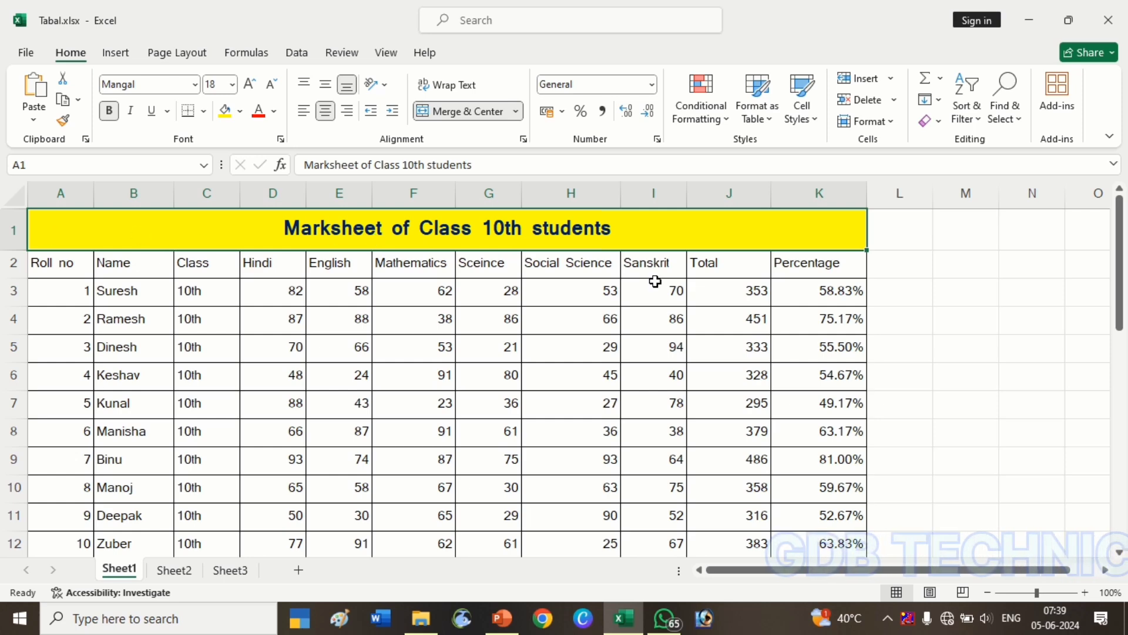
{"action": "left_click", "coordinate": [956, 358]}
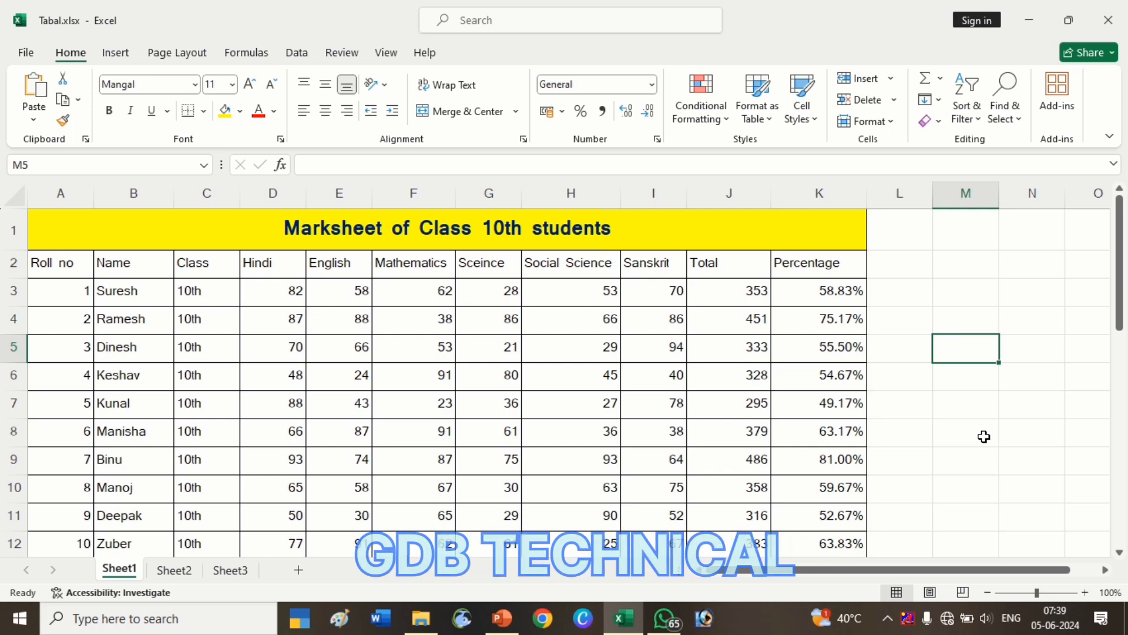
Unmerge the marksheet title cells in row 1.
{"action": "key", "text": "ctrl+space"}
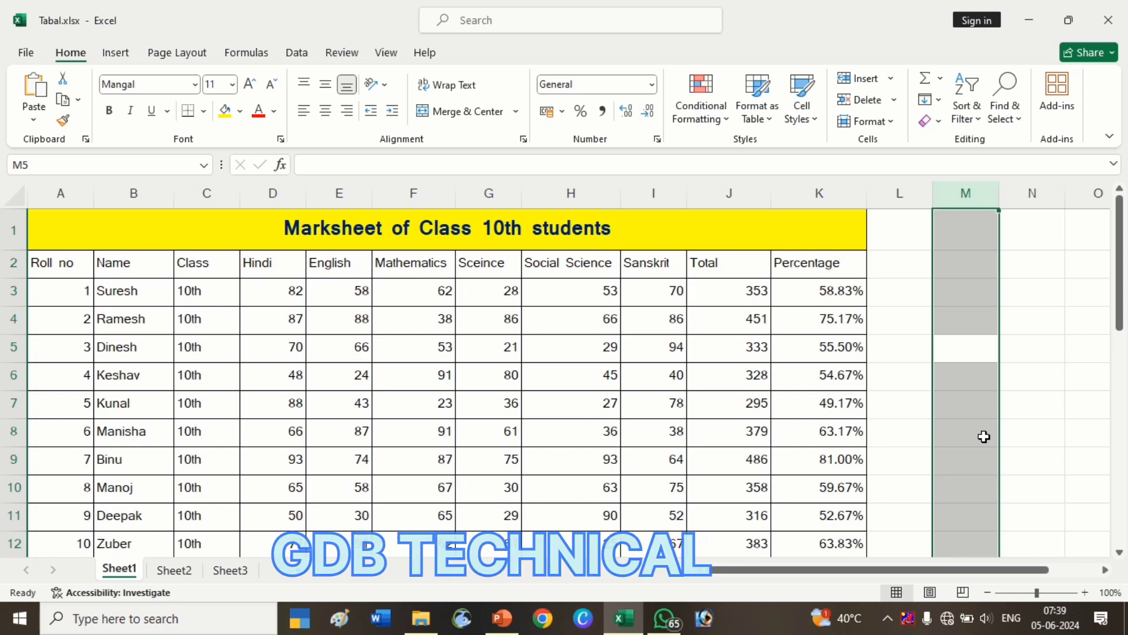
{"action": "left_click", "coordinate": [783, 433]}
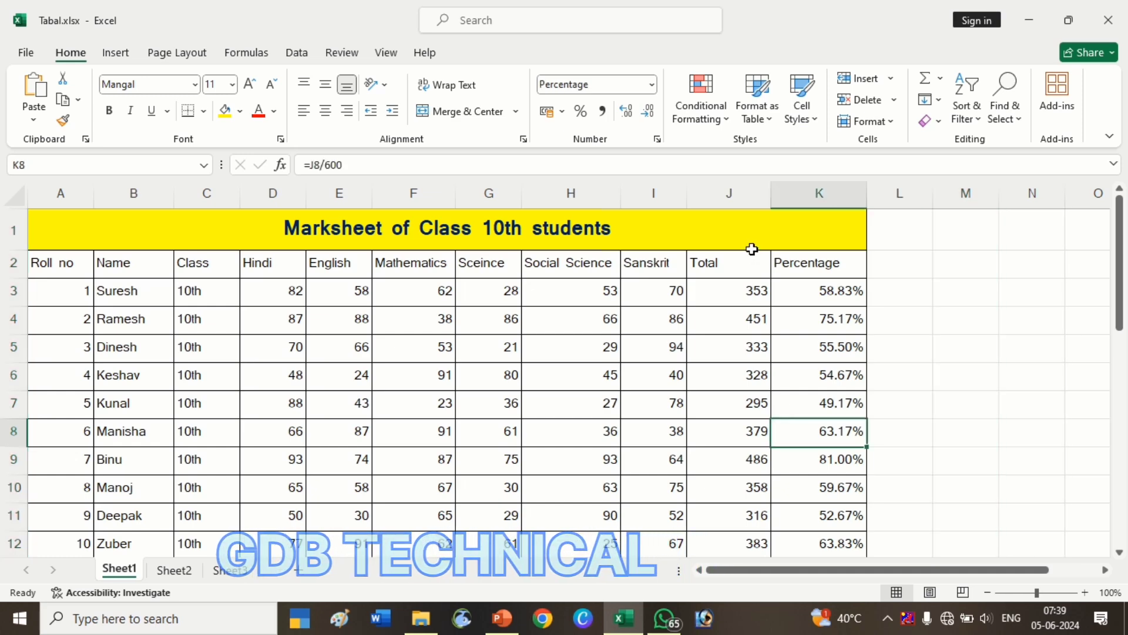
{"action": "left_click", "coordinate": [752, 247]}
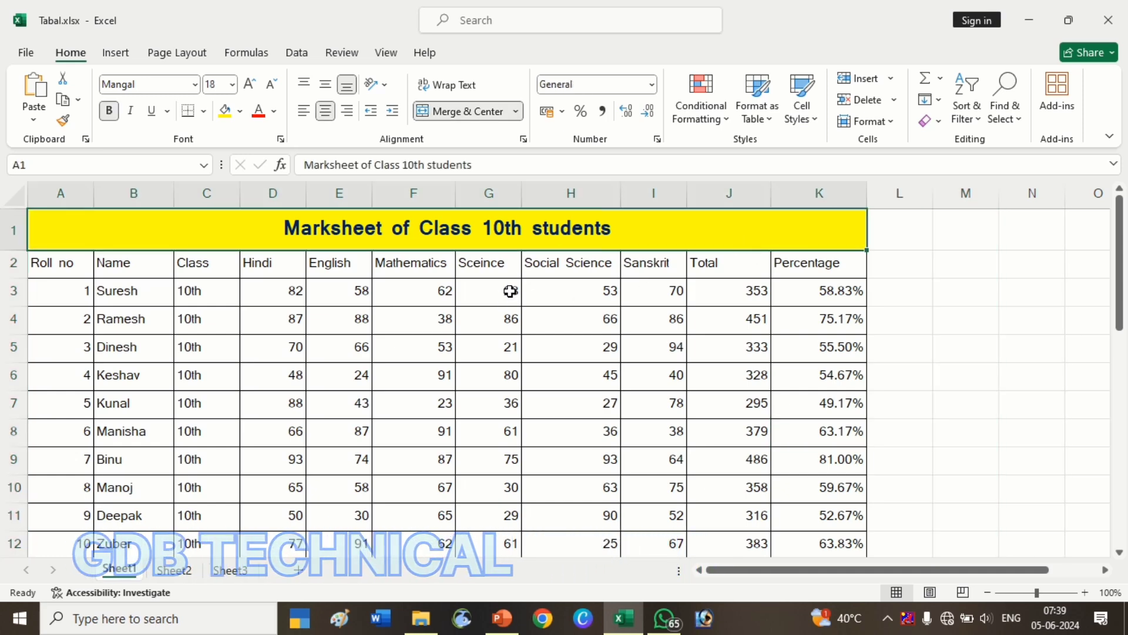
{"action": "left_click", "coordinate": [467, 111]}
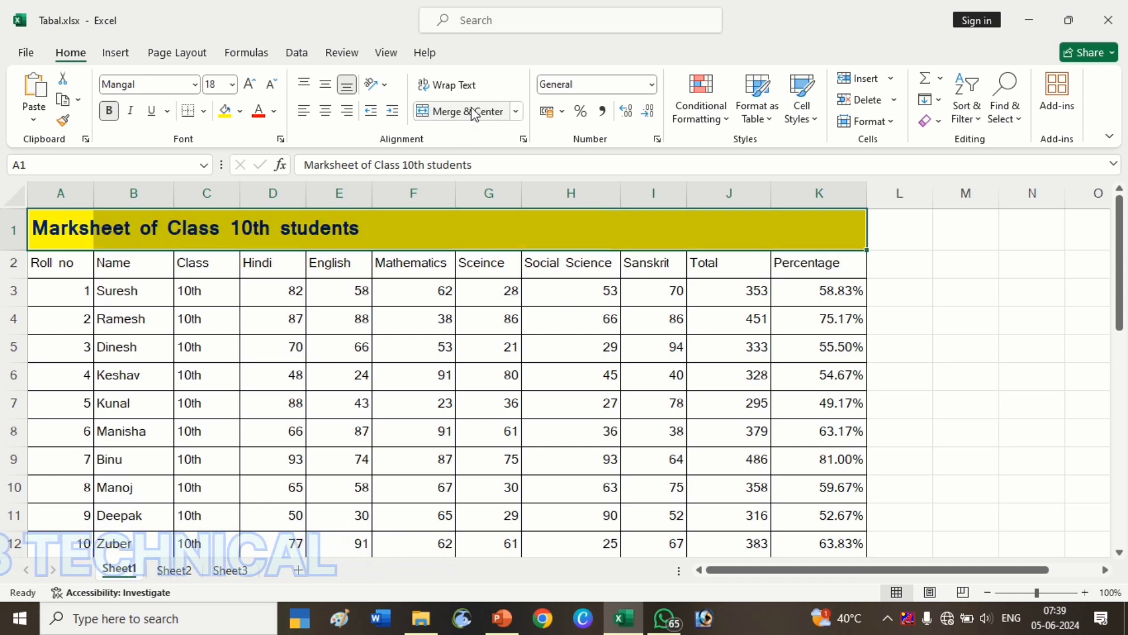
Select the Social Science column H and insert three blank columns before it.
{"action": "left_click", "coordinate": [448, 379]}
{"action": "left_click", "coordinate": [535, 368]}
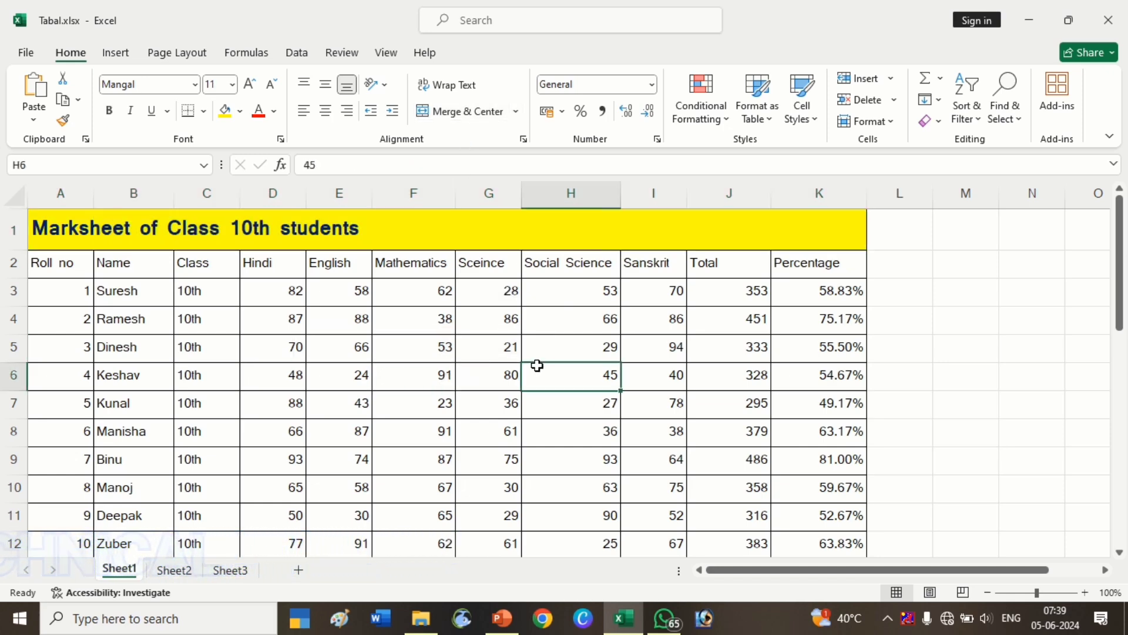
{"action": "key", "text": "ctrl+space"}
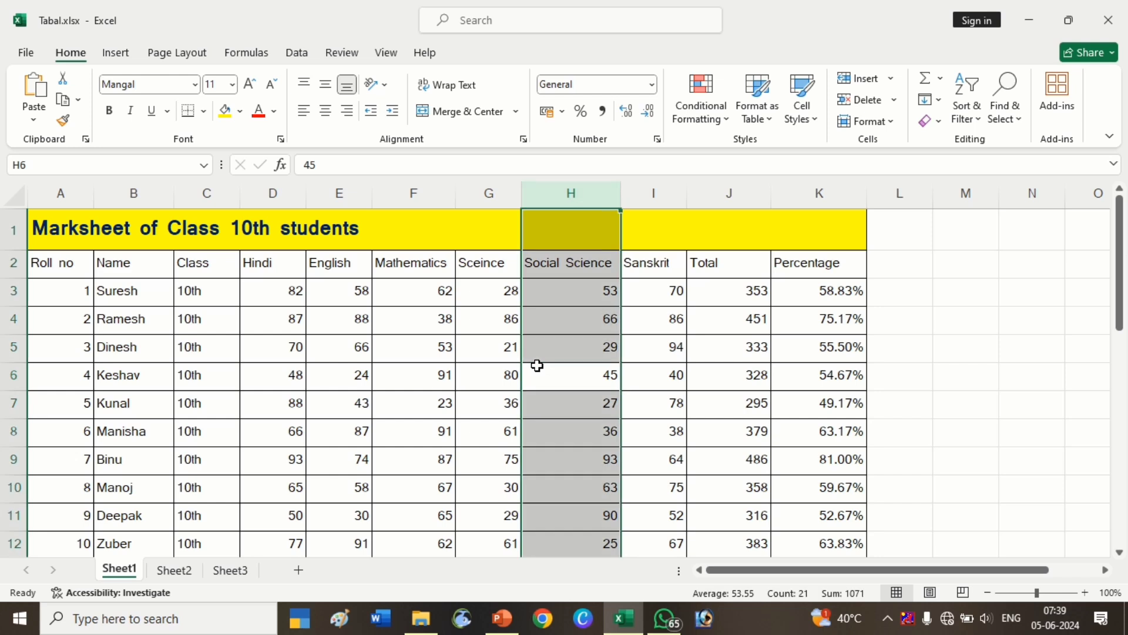
{"action": "key", "text": "ctrl+shift+plus"}
{"action": "key", "text": "ctrl+shift+plus"}
{"action": "key", "text": "ctrl+shift+plus"}
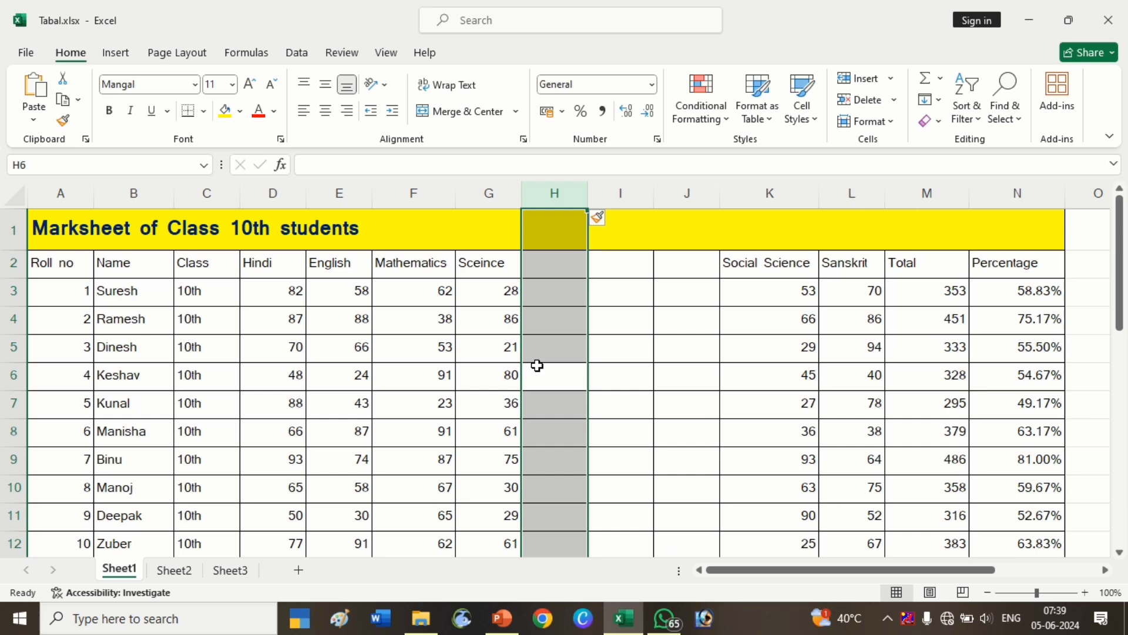
Extend the selection over the three blank columns H to J and delete them.
{"action": "key", "text": "shift+Right"}
{"action": "key", "text": "shift+Right"}
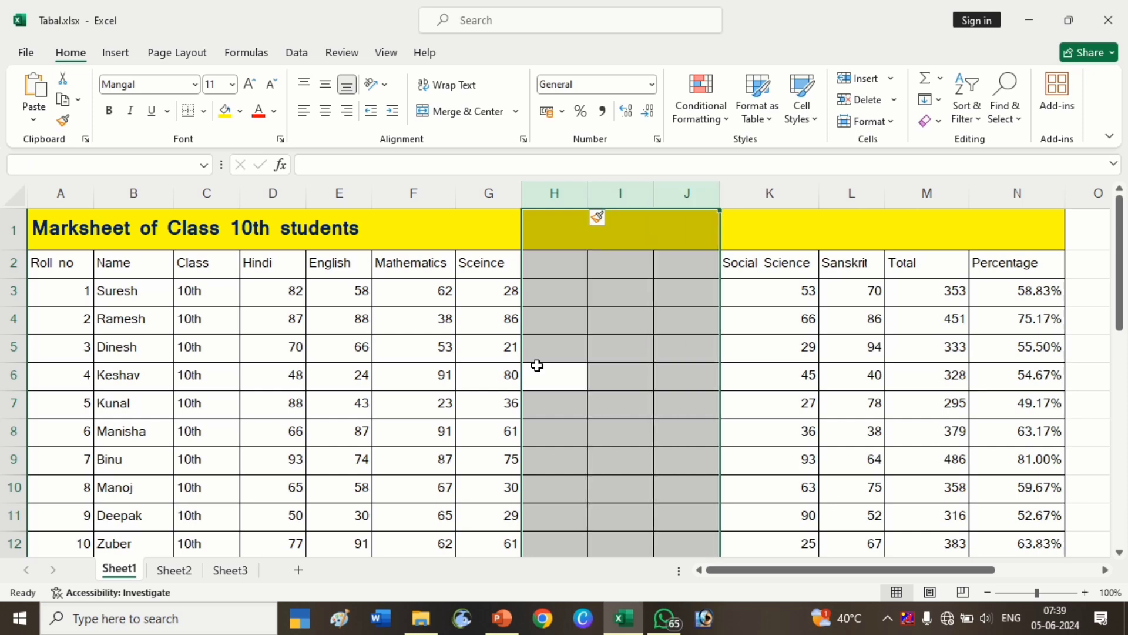
{"action": "key", "text": "ctrl+minus"}
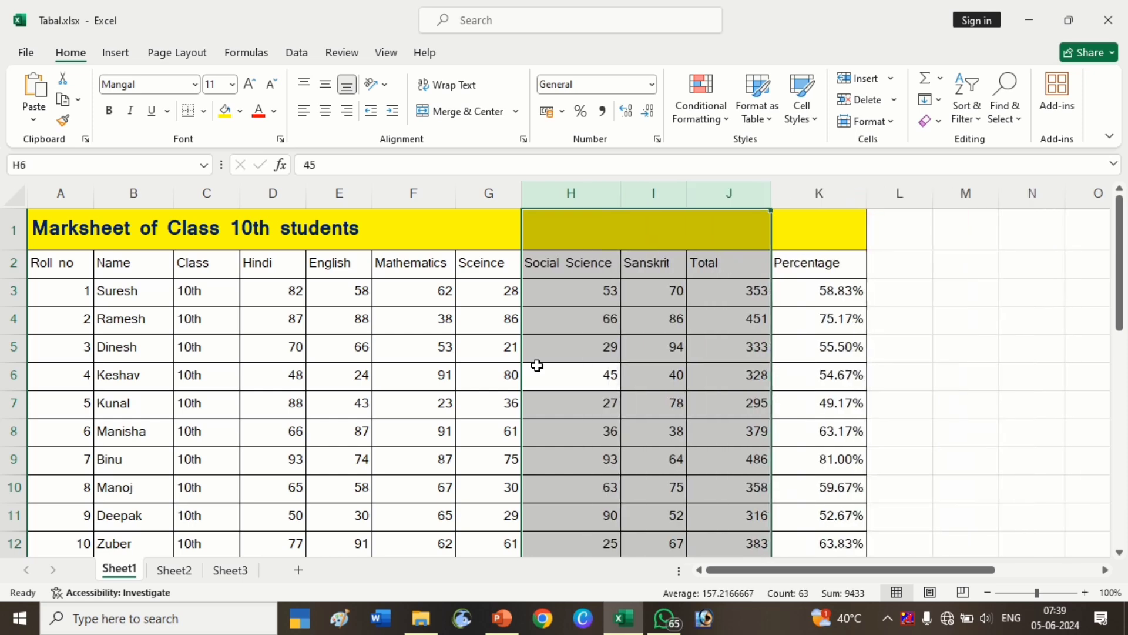
Merge and center the title across cells A1 to K1 again.
{"action": "left_click", "coordinate": [480, 380]}
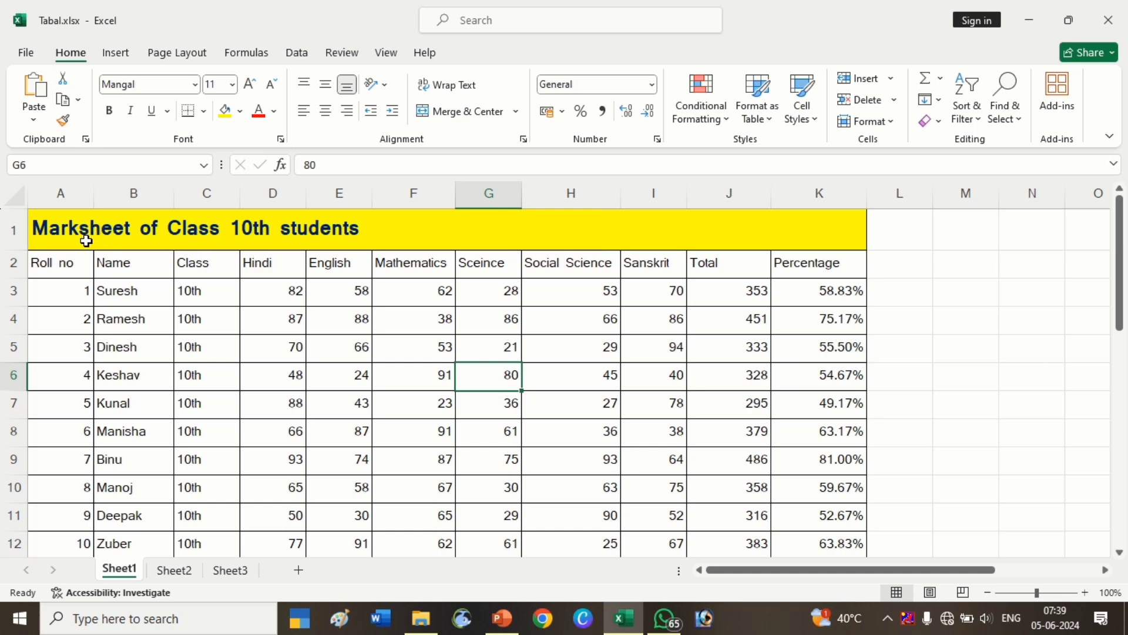
{"action": "left_click_drag", "start_coordinate": [86, 240], "coordinate": [552, 247]}
{"action": "left_click", "coordinate": [556, 244]}
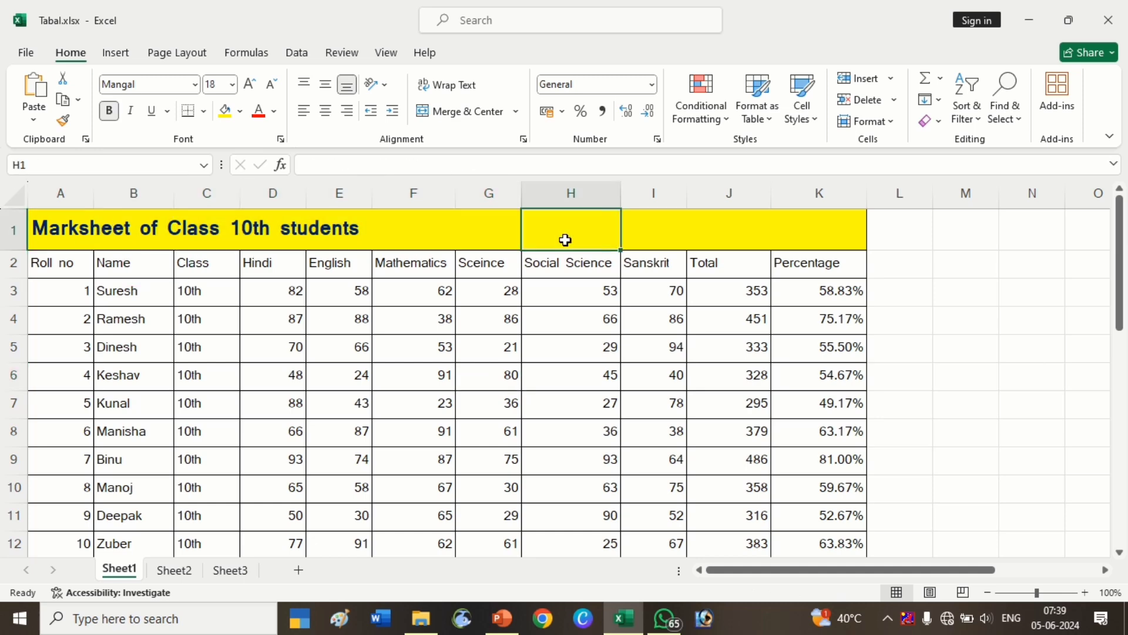
{"action": "left_click_drag", "start_coordinate": [67, 221], "coordinate": [799, 238]}
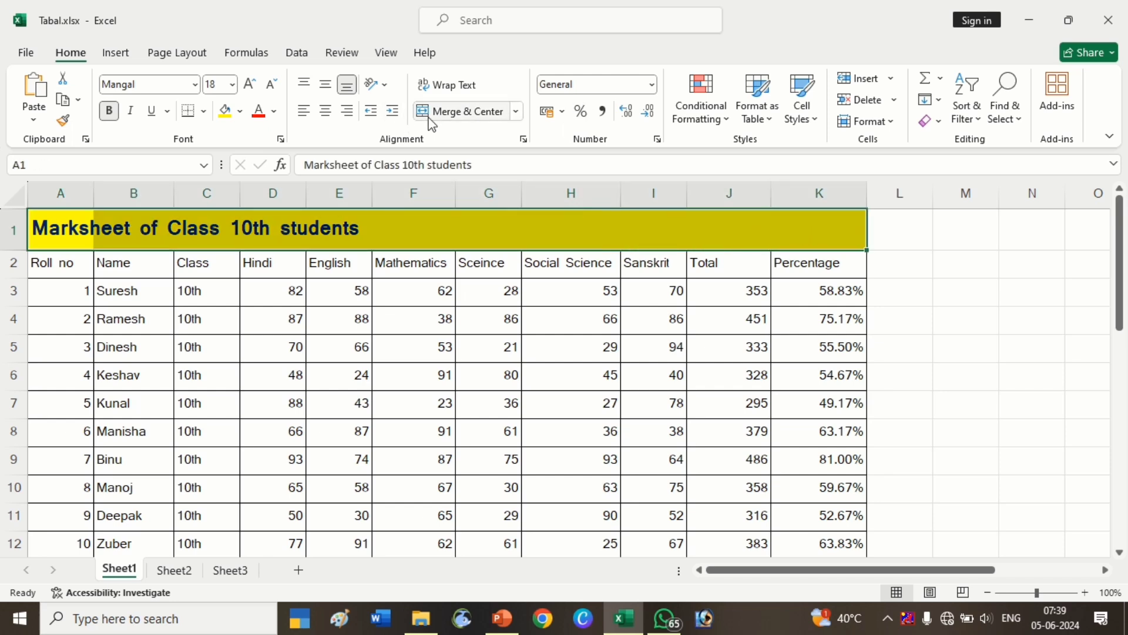
{"action": "left_click", "coordinate": [456, 114]}
{"action": "left_click", "coordinate": [475, 326]}
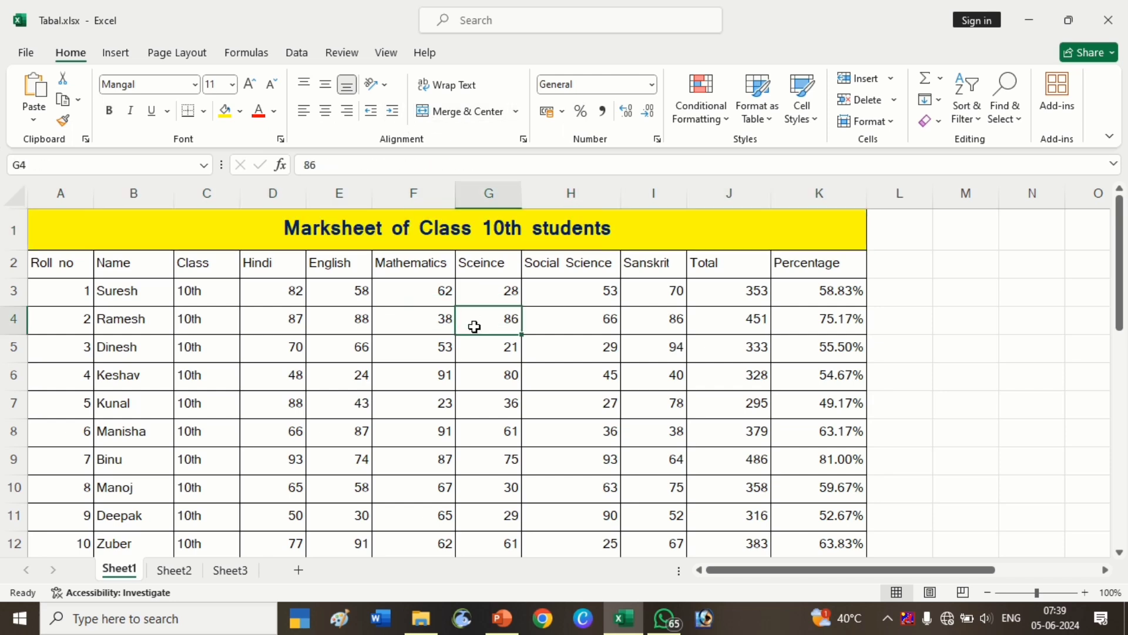
{"action": "left_click", "coordinate": [892, 80]}
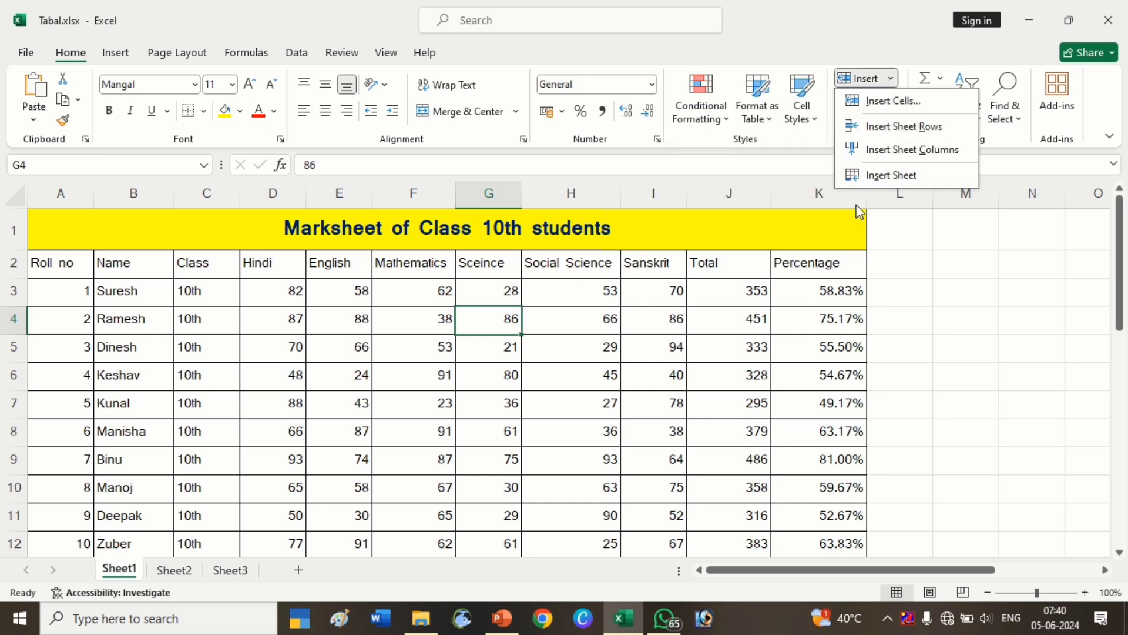
{"action": "left_click", "coordinate": [909, 112]}
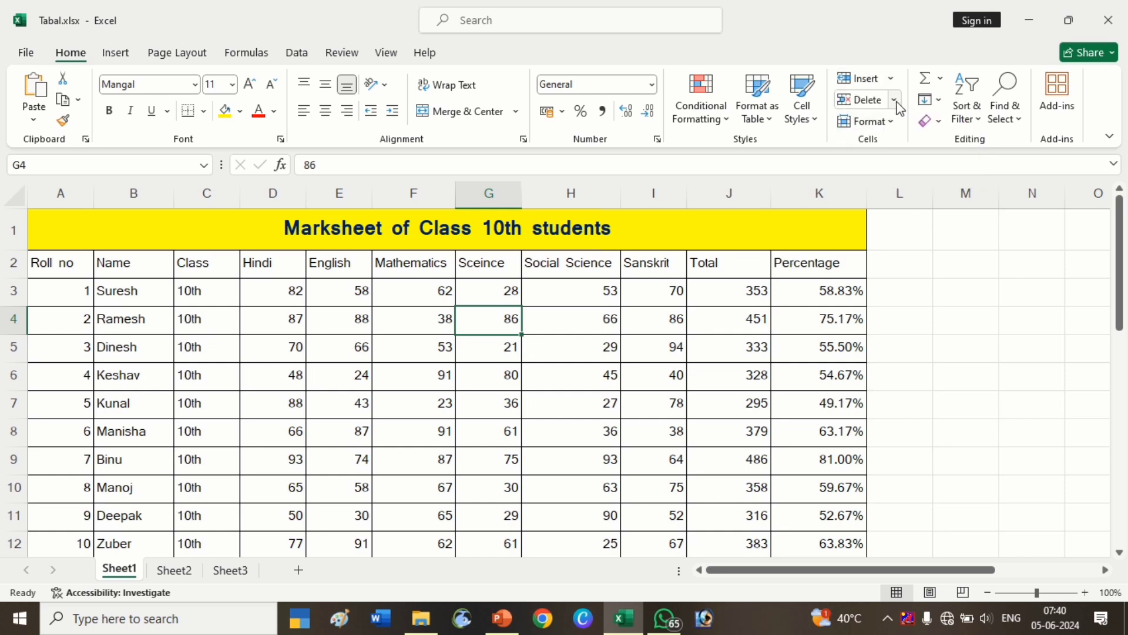
{"action": "left_click", "coordinate": [867, 100]}
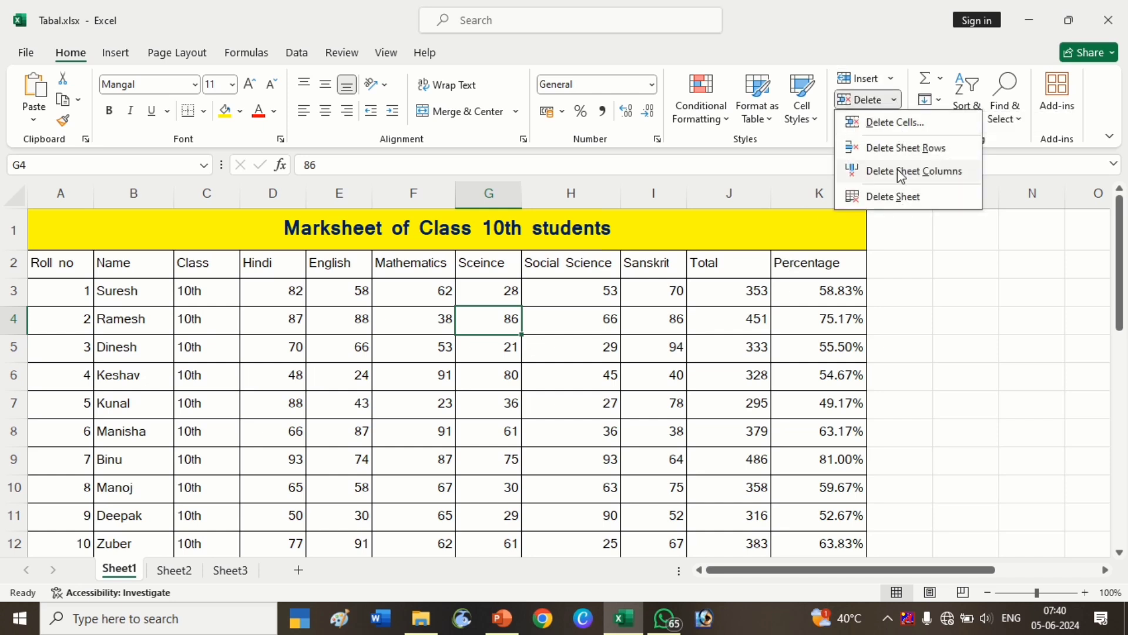
{"action": "left_click", "coordinate": [823, 262]}
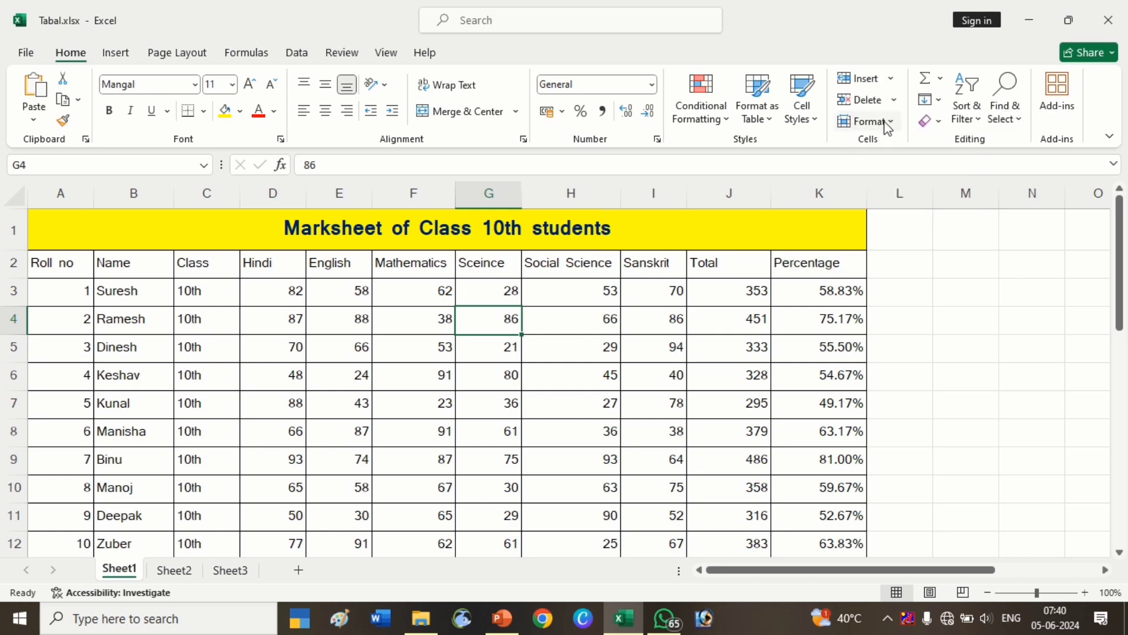
{"action": "left_click", "coordinate": [891, 78]}
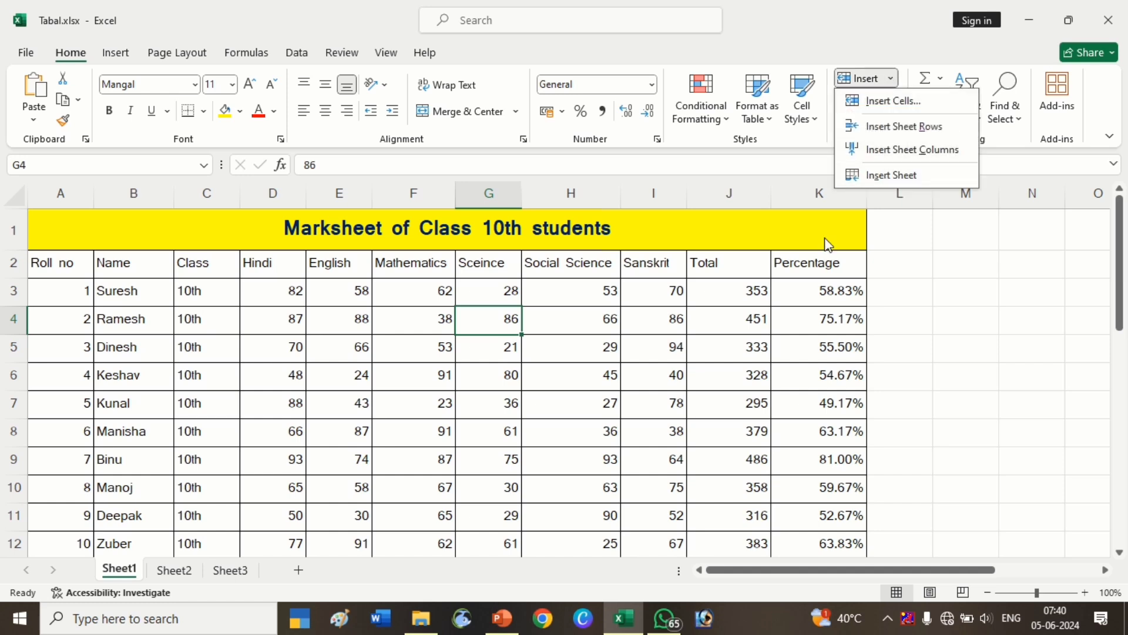
{"action": "left_click", "coordinate": [309, 504]}
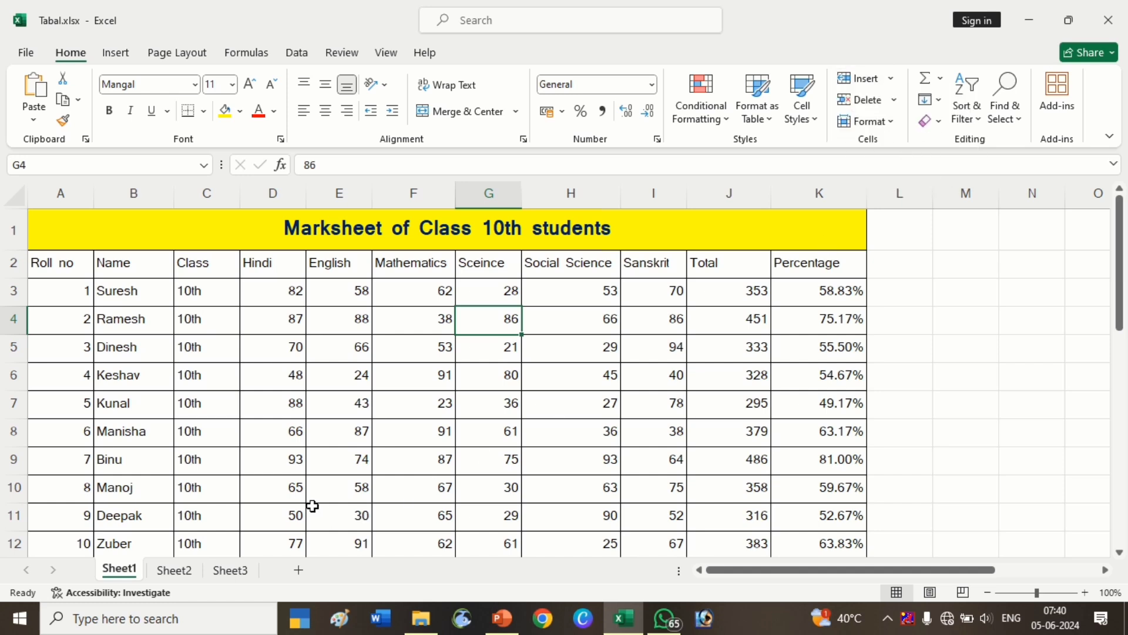
{"action": "left_click", "coordinate": [303, 487]}
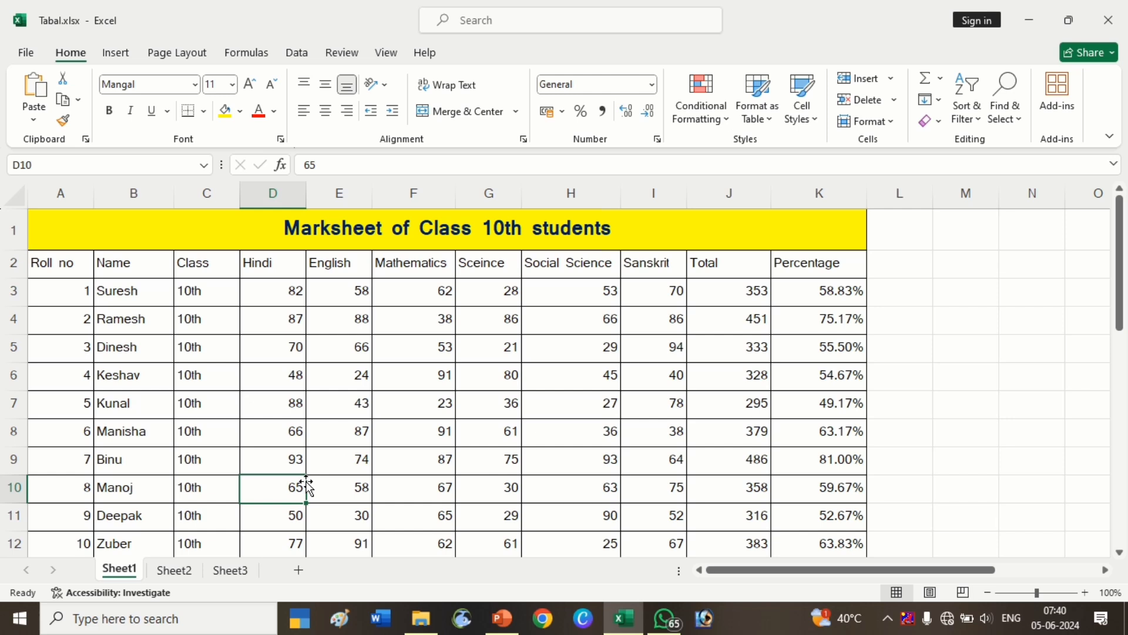
Insert three new blank worksheets, briefly returning to Sheet1 after the first one.
{"action": "left_click", "coordinate": [896, 79]}
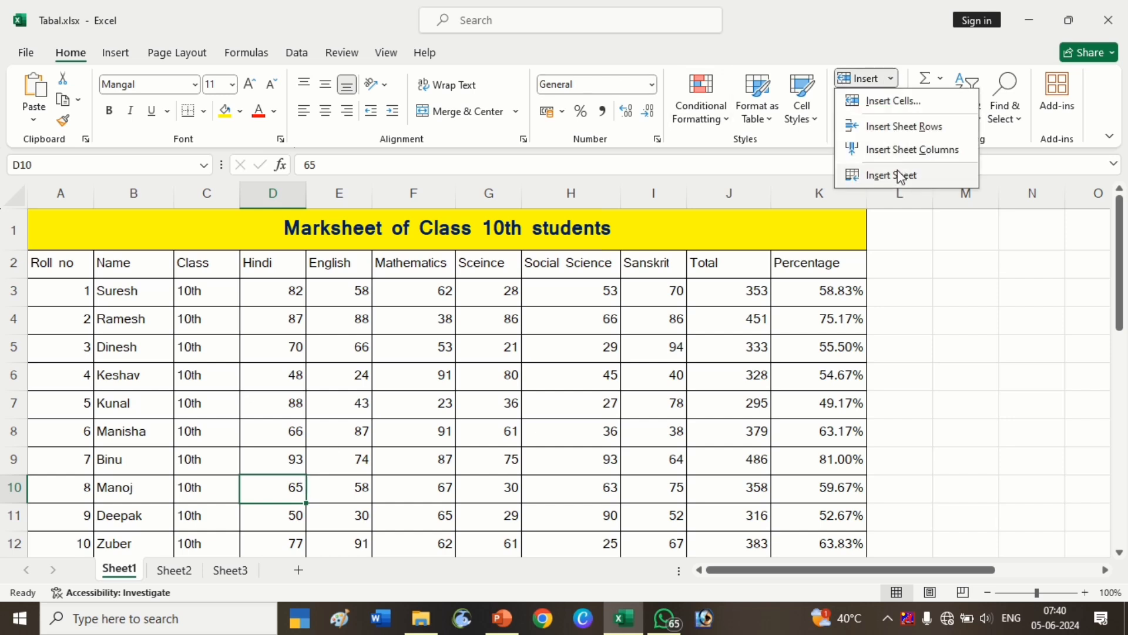
{"action": "left_click", "coordinate": [897, 173]}
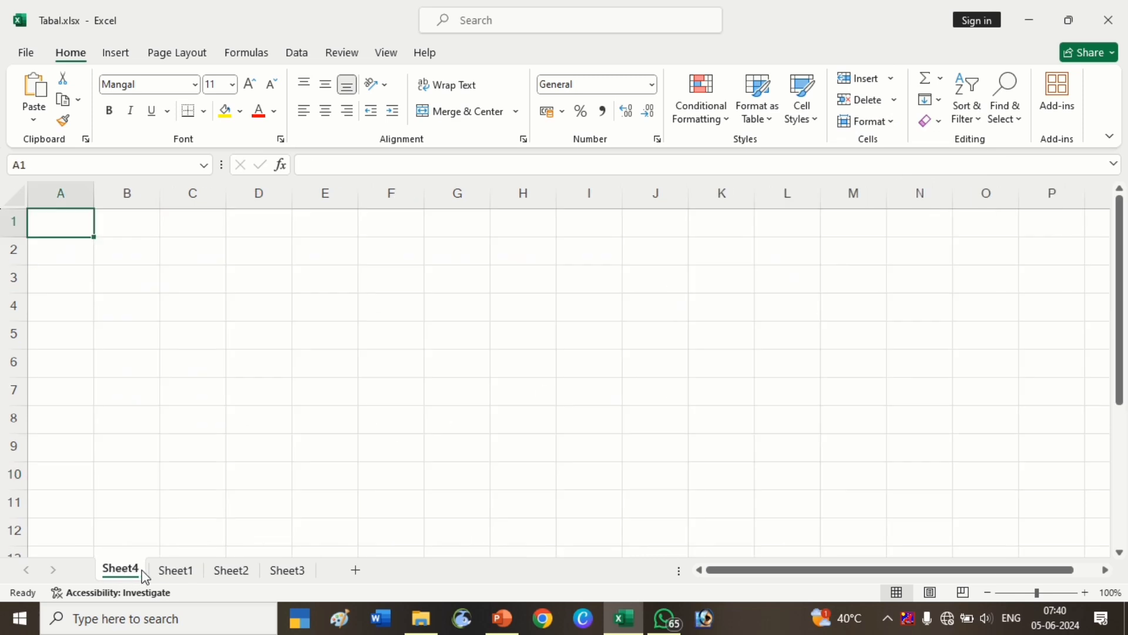
{"action": "left_click", "coordinate": [178, 571]}
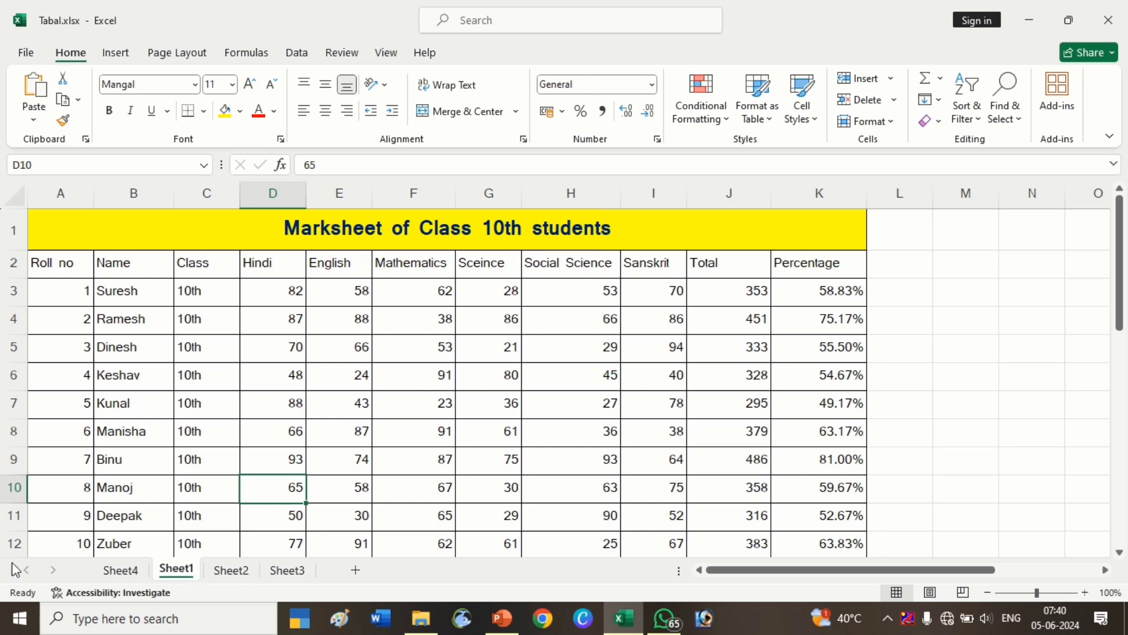
{"action": "left_click", "coordinate": [129, 581]}
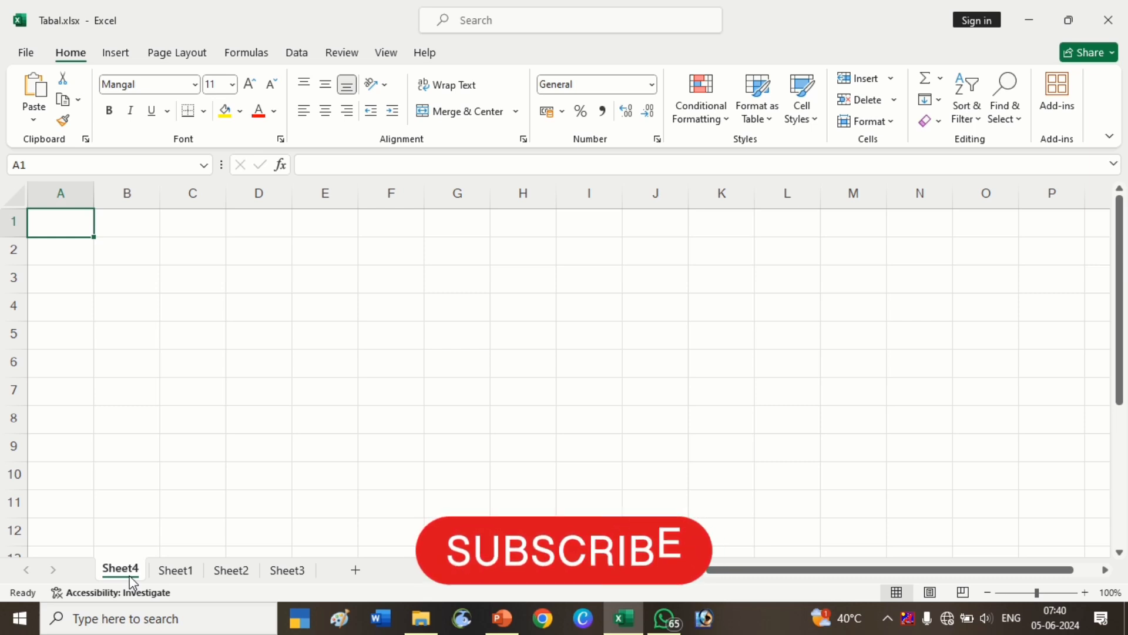
{"action": "key", "text": "shift+F11"}
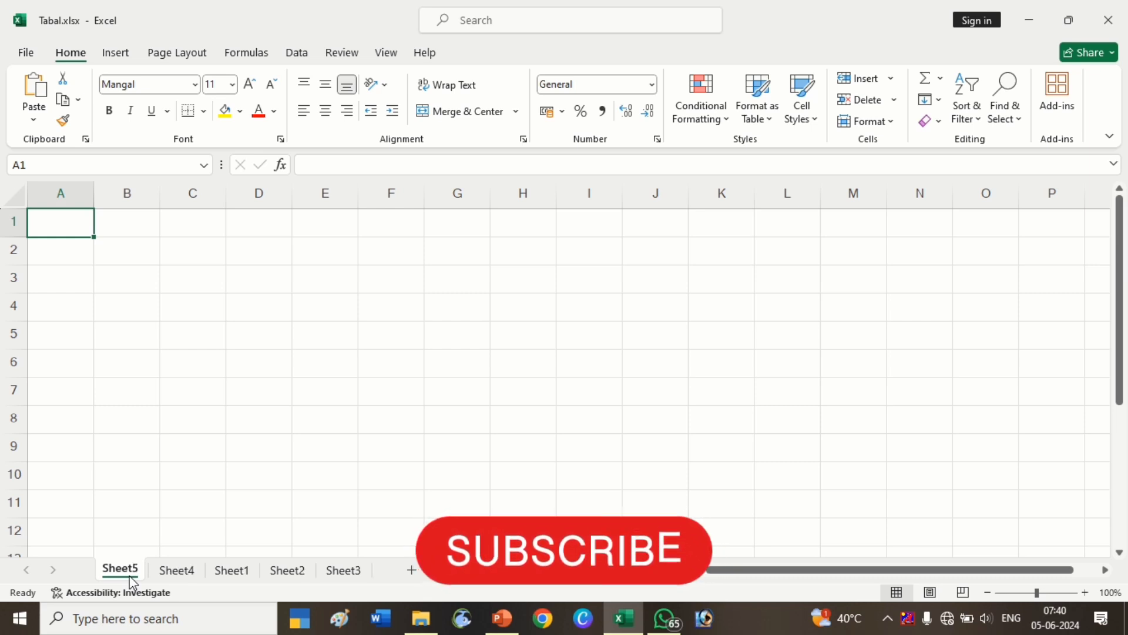
{"action": "key", "text": "shift+F11"}
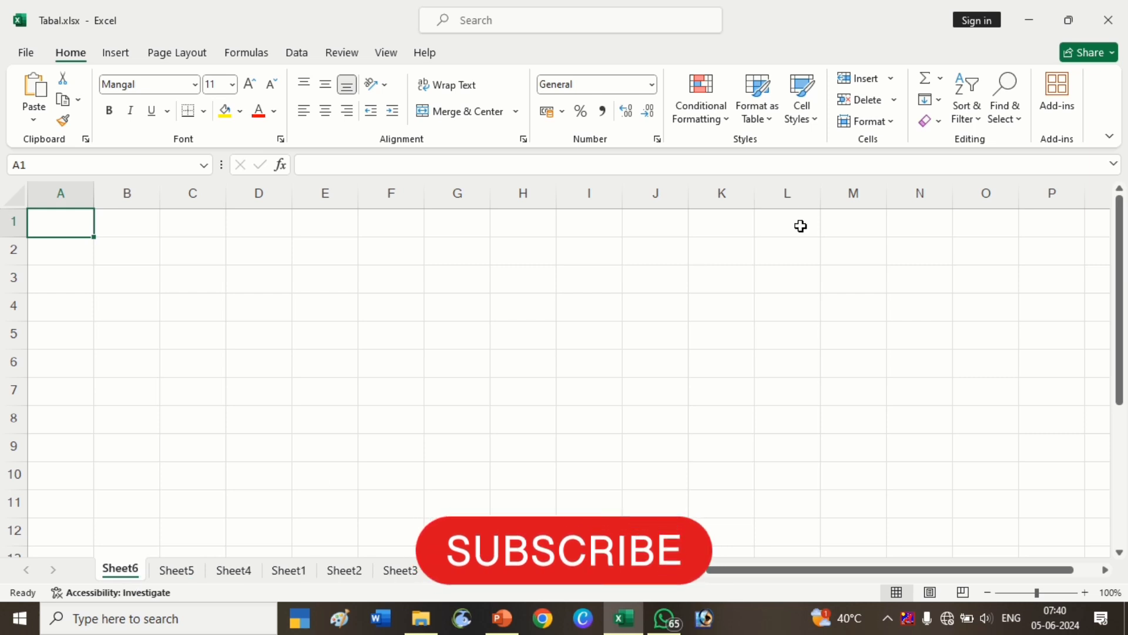
Delete the three newly added worksheets, returning to Sheet1.
{"action": "left_click", "coordinate": [894, 99]}
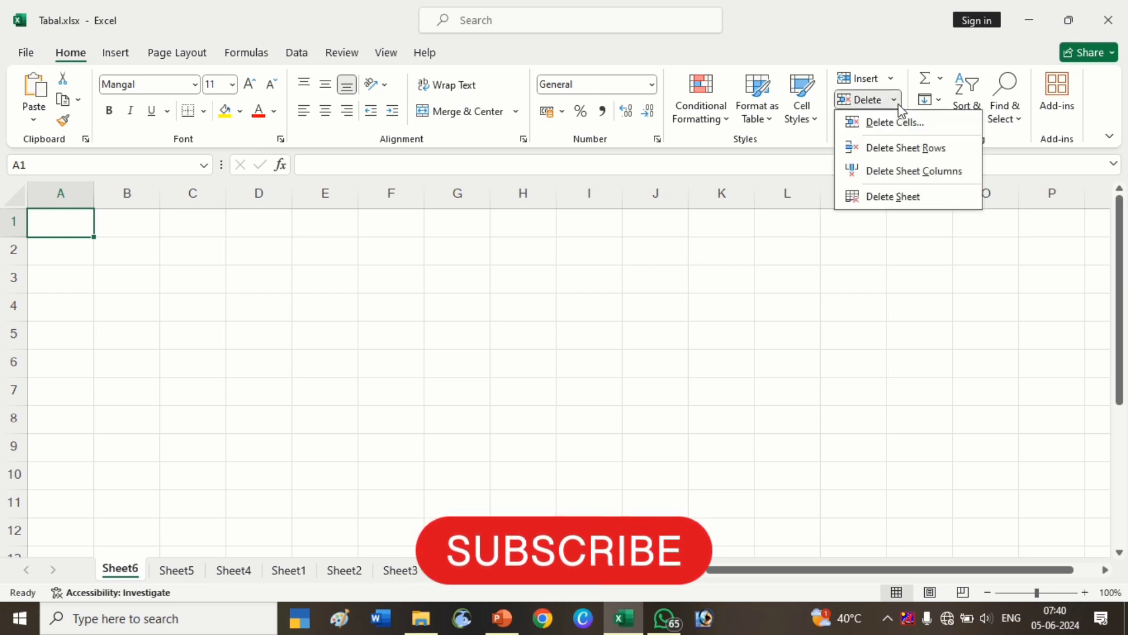
{"action": "left_click", "coordinate": [905, 197]}
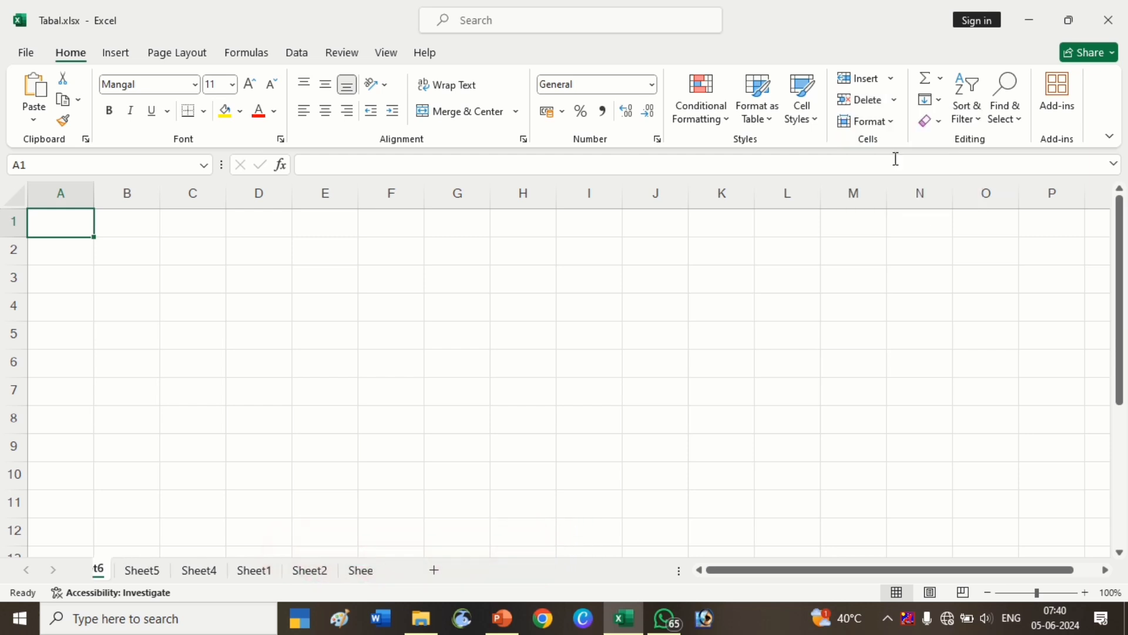
{"action": "left_click", "coordinate": [894, 102]}
{"action": "left_click", "coordinate": [900, 196]}
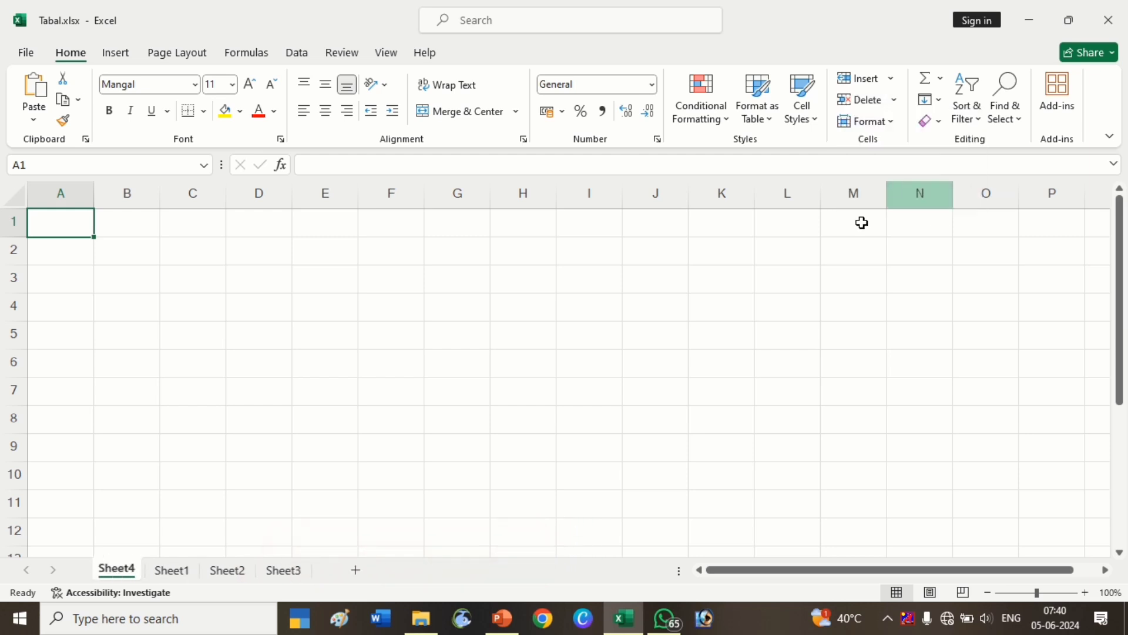
{"action": "right_click", "coordinate": [121, 574]}
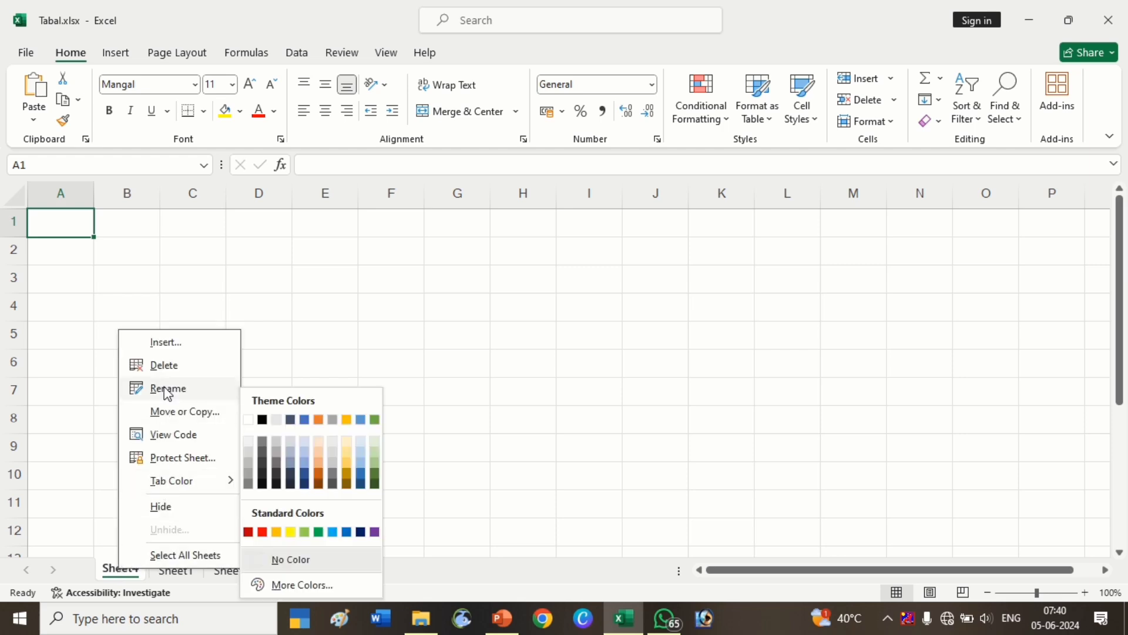
{"action": "left_click", "coordinate": [167, 365]}
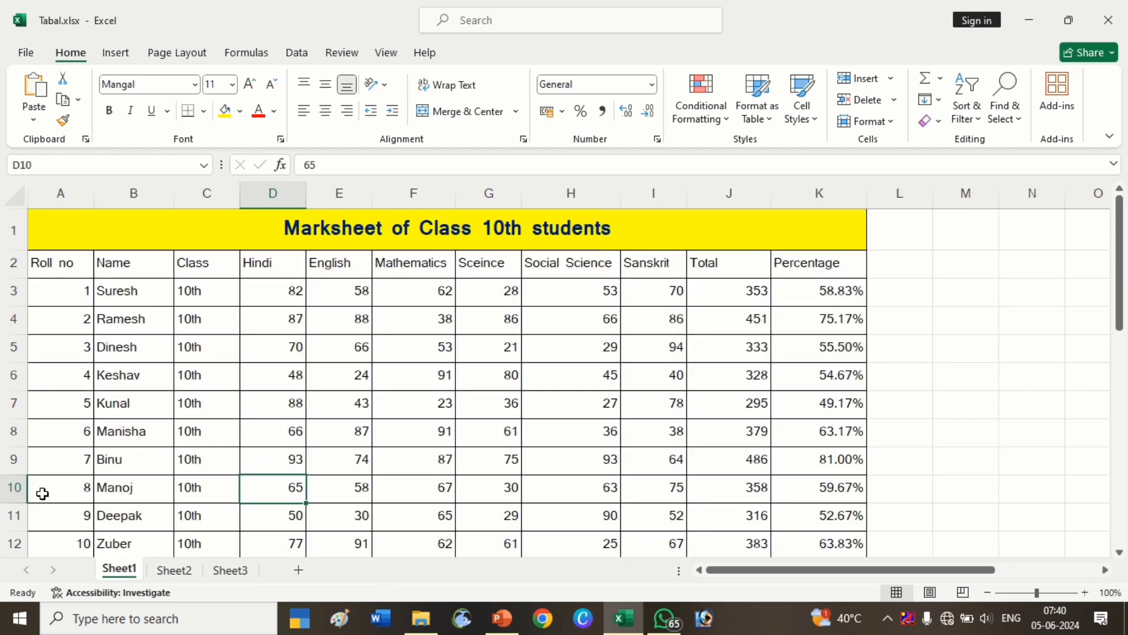
Insert a blank column before the Name column and delete that blank column again.
{"action": "right_click", "coordinate": [105, 188]}
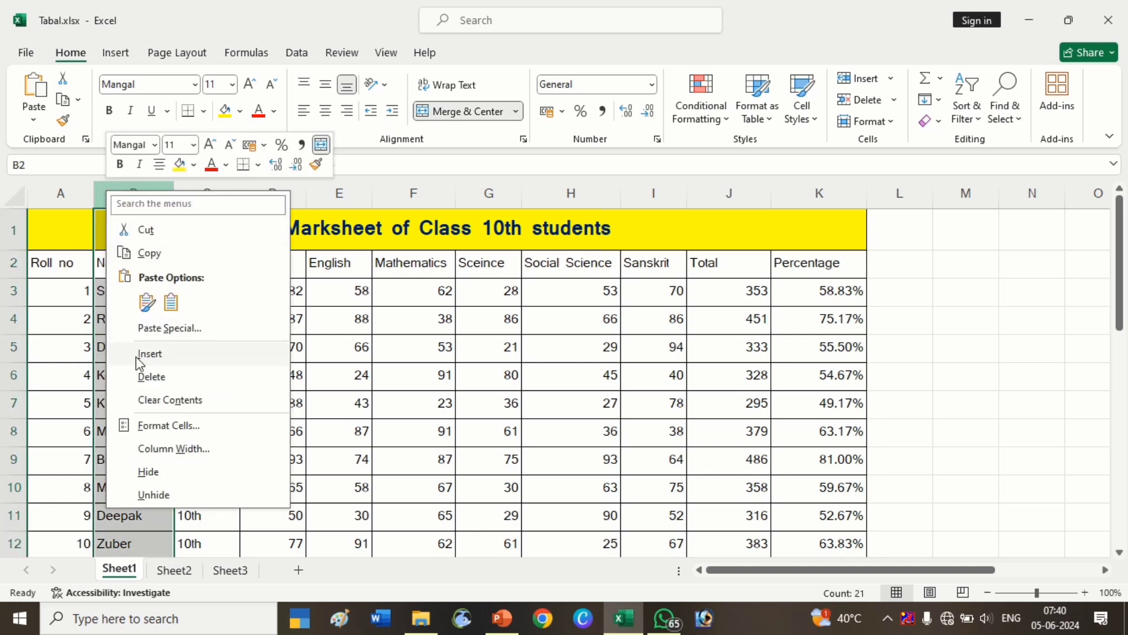
{"action": "left_click", "coordinate": [150, 354]}
{"action": "left_click", "coordinate": [137, 195]}
{"action": "right_click", "coordinate": [138, 199]}
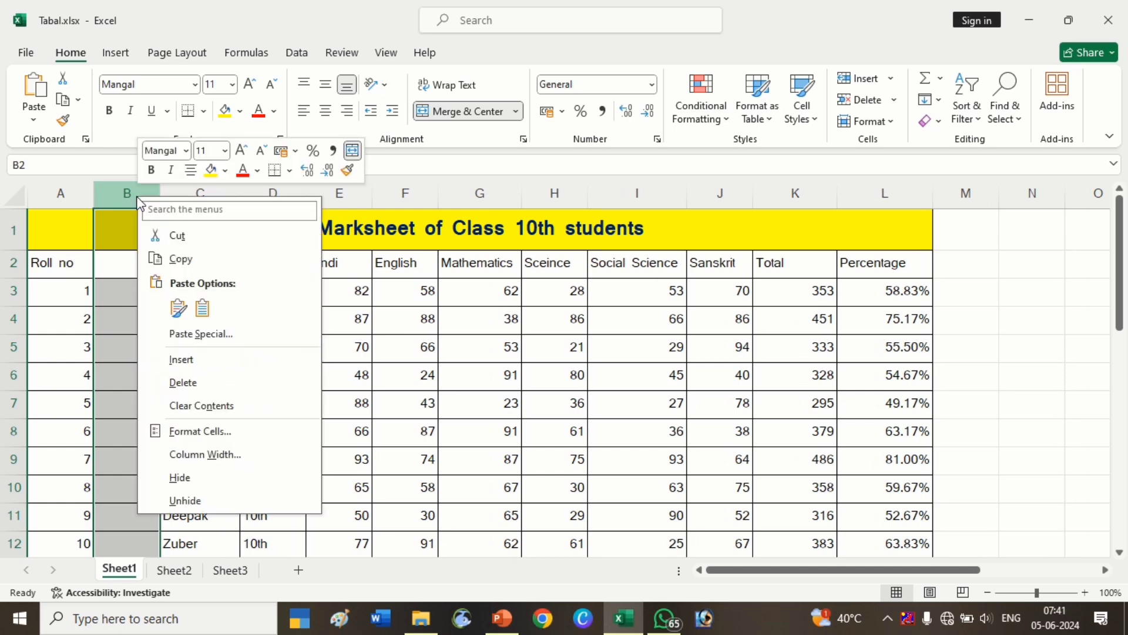
{"action": "left_click", "coordinate": [189, 382]}
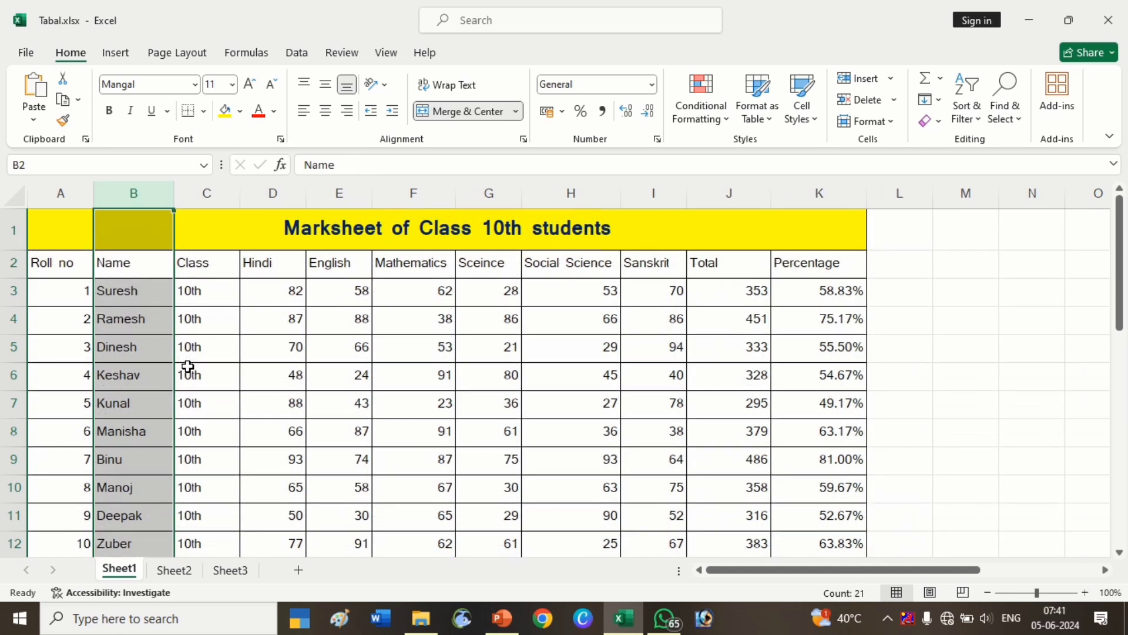
Open the Insert dialog for cell C5 to review its shift options, and close it without inserting.
{"action": "left_click", "coordinate": [188, 366]}
{"action": "right_click", "coordinate": [206, 346]}
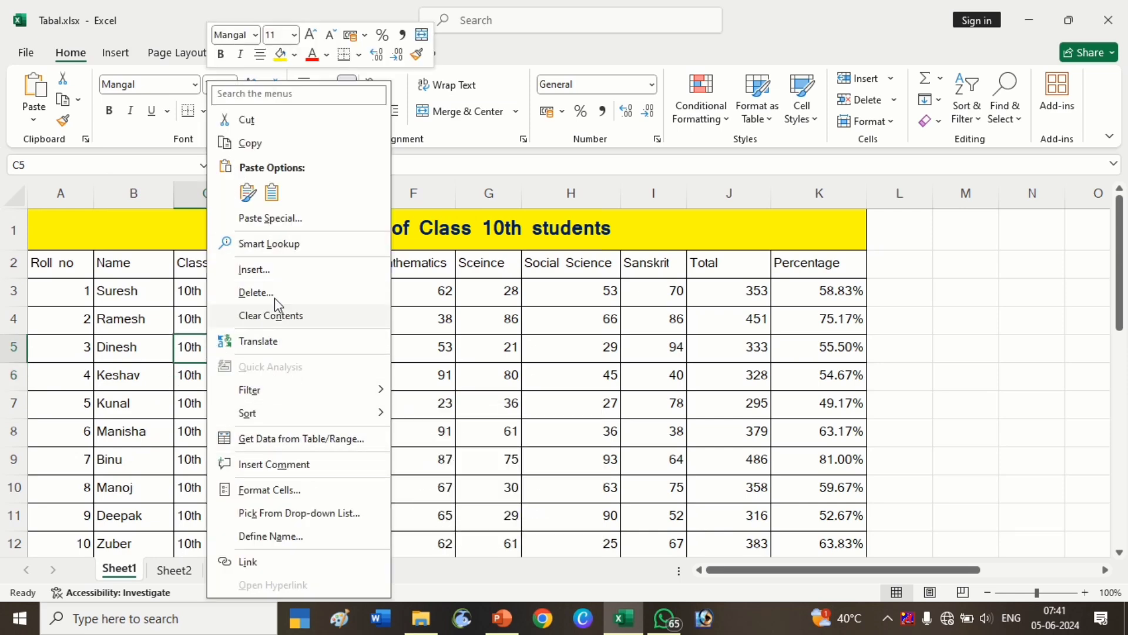
{"action": "left_click", "coordinate": [272, 269]}
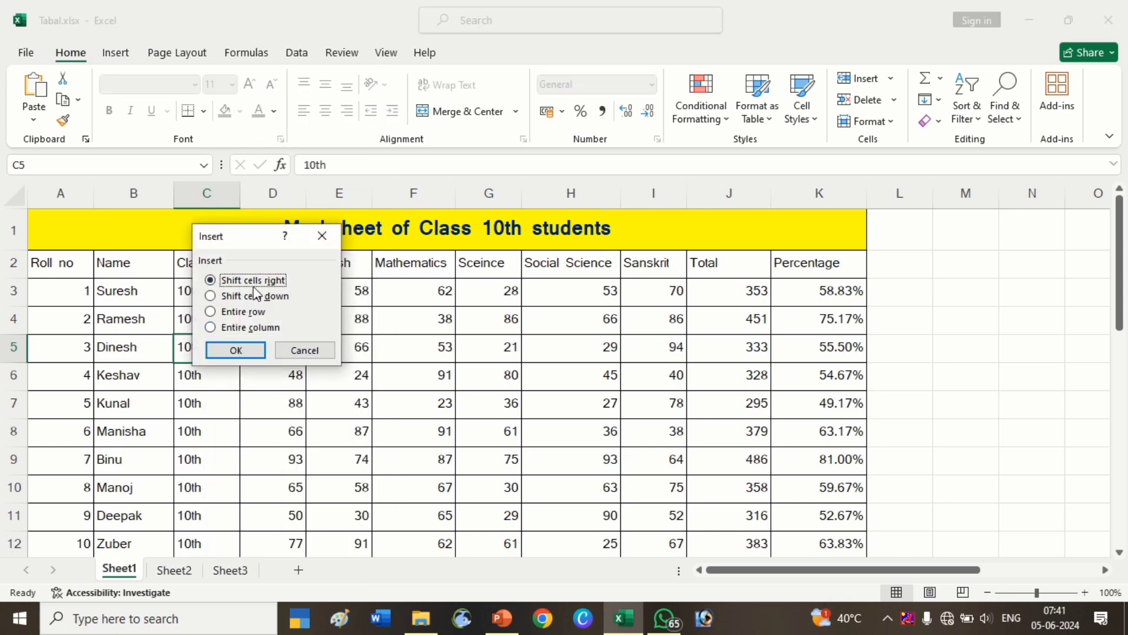
{"action": "left_click", "coordinate": [314, 235]}
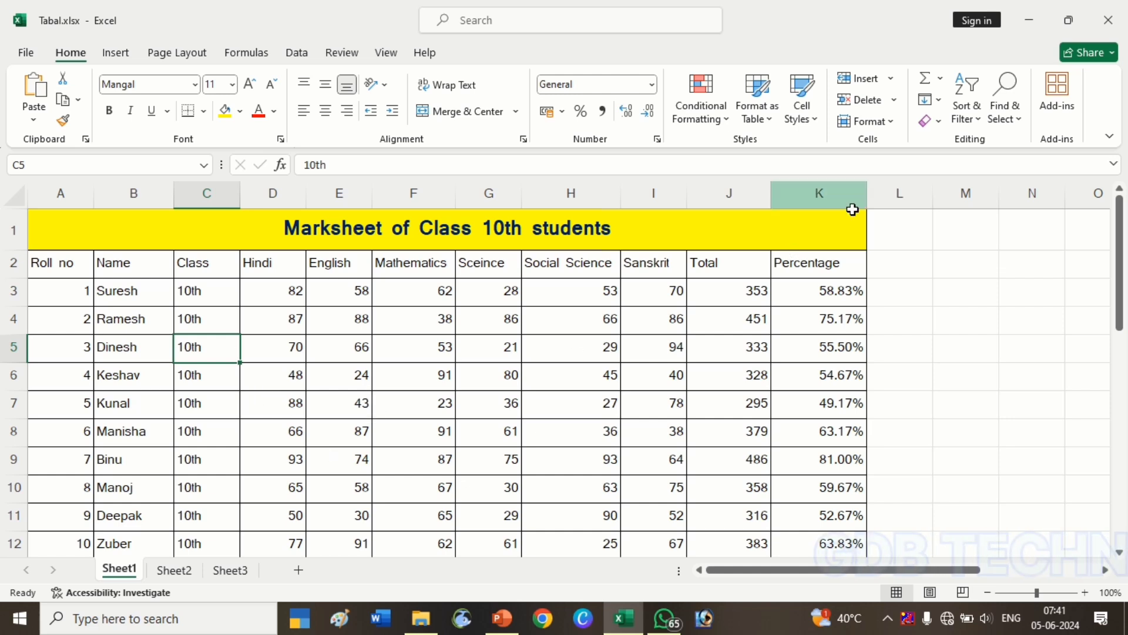
Try to delete the current worksheet Sheet1 with the Delete Sheet command.
{"action": "left_click", "coordinate": [894, 104]}
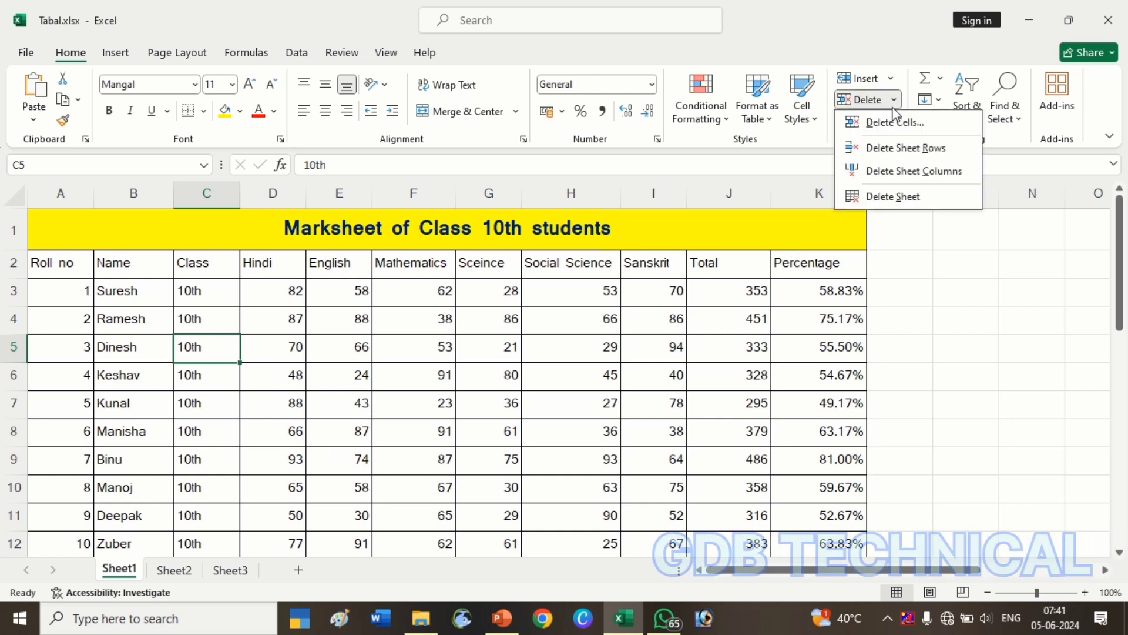
{"action": "left_click", "coordinate": [890, 199]}
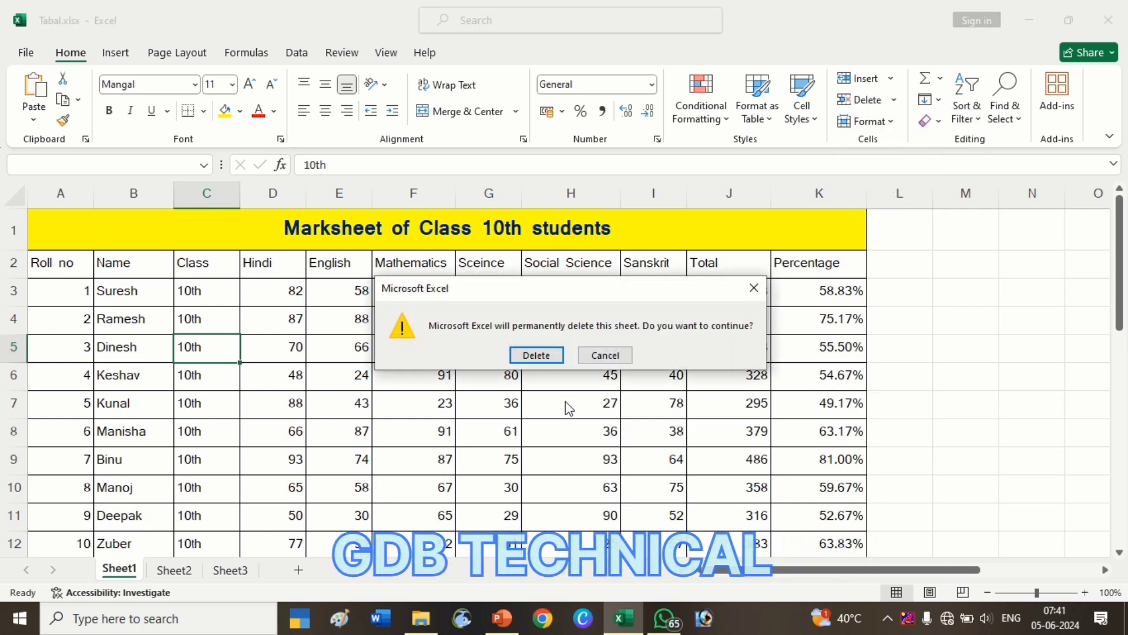
{"action": "left_click", "coordinate": [753, 286]}
{"action": "left_click", "coordinate": [636, 351]}
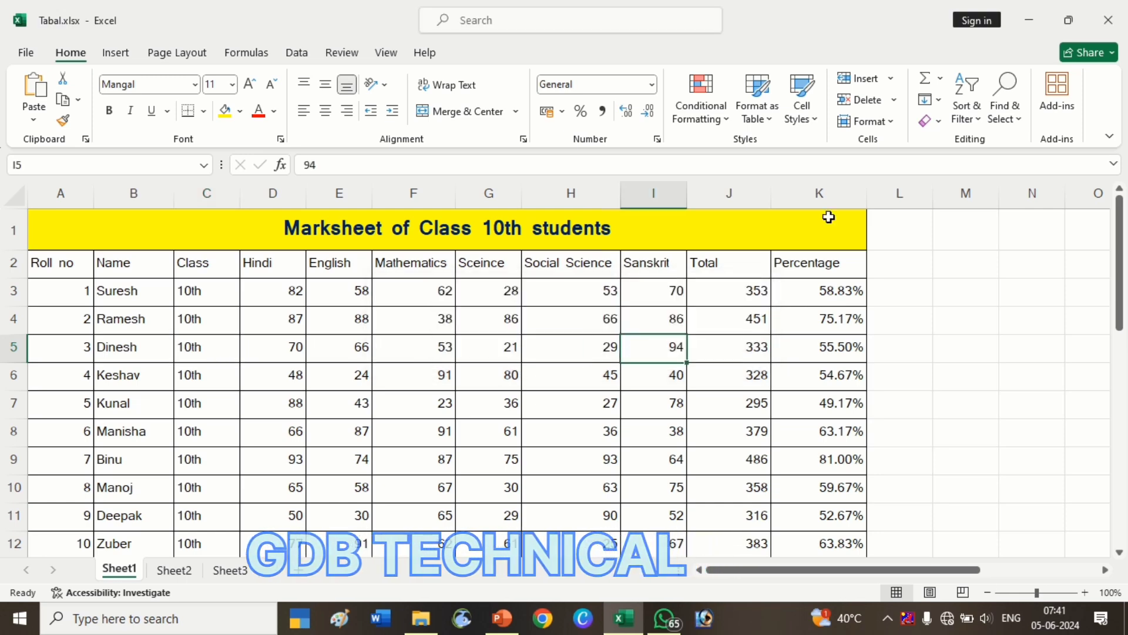
{"action": "left_click", "coordinate": [892, 83]}
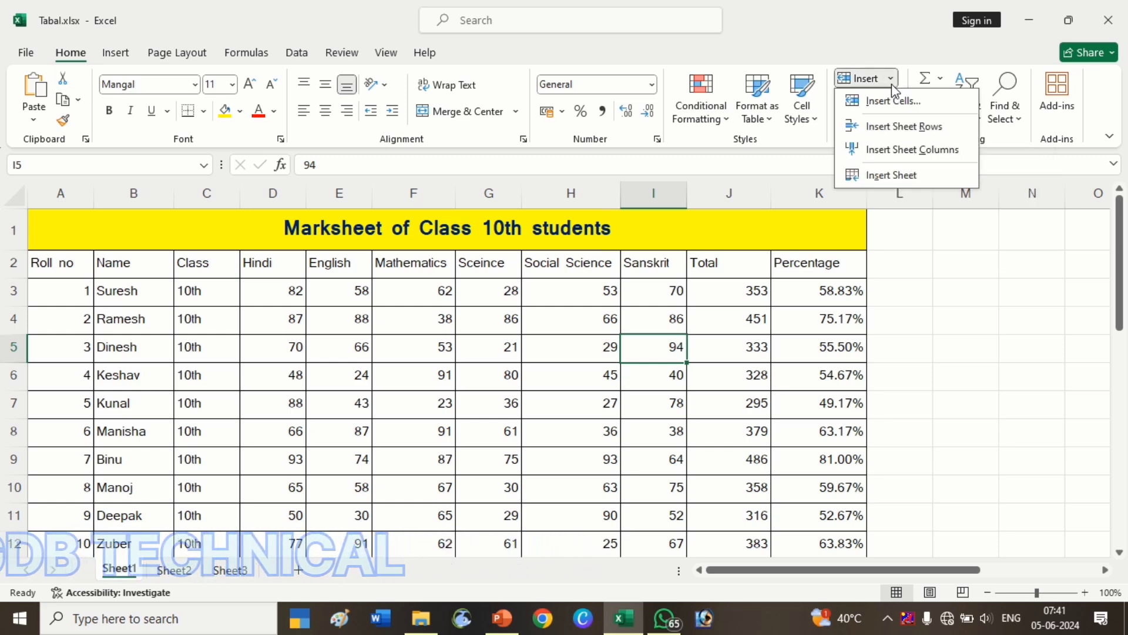
{"action": "left_click", "coordinate": [896, 100]}
{"action": "left_click", "coordinate": [895, 100]}
{"action": "left_click", "coordinate": [896, 103]}
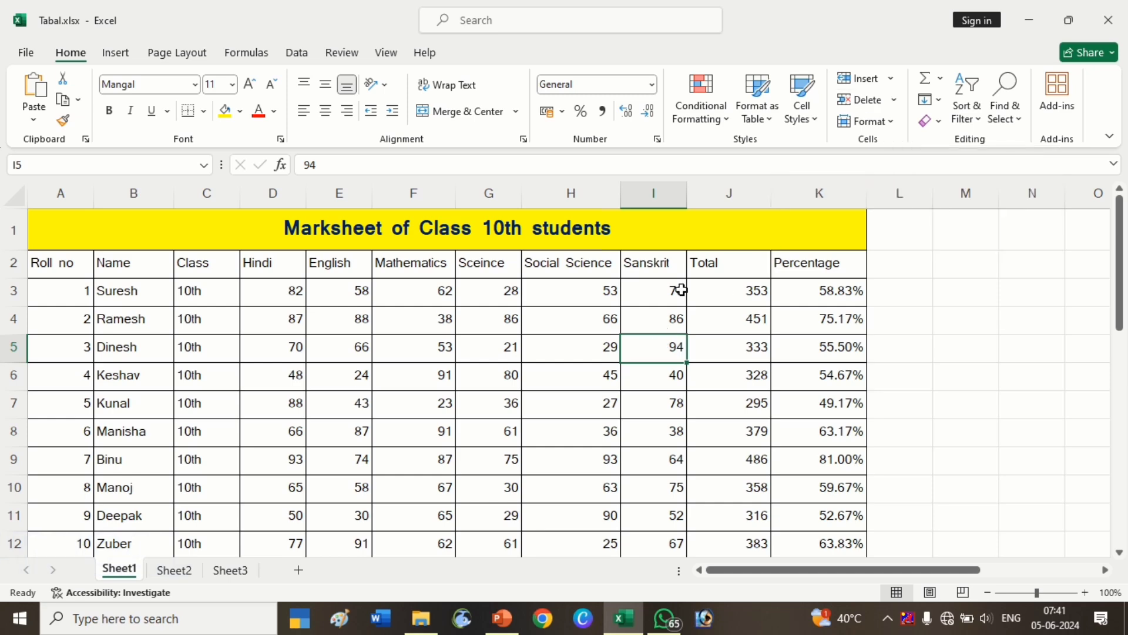
{"action": "left_click", "coordinate": [890, 127]}
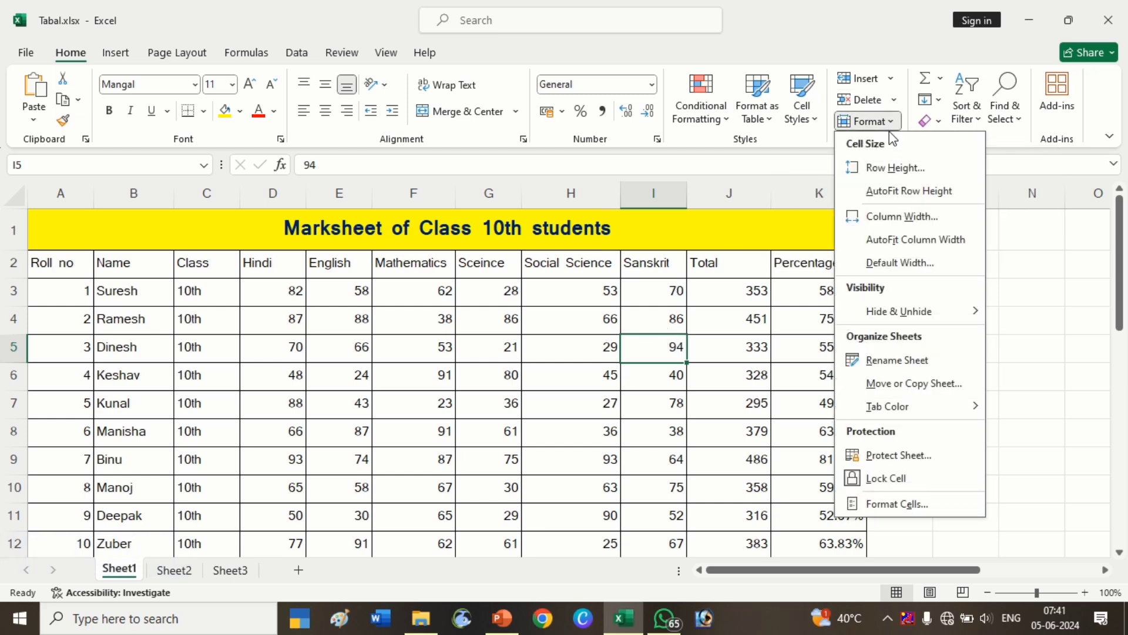
{"action": "left_click", "coordinate": [580, 451]}
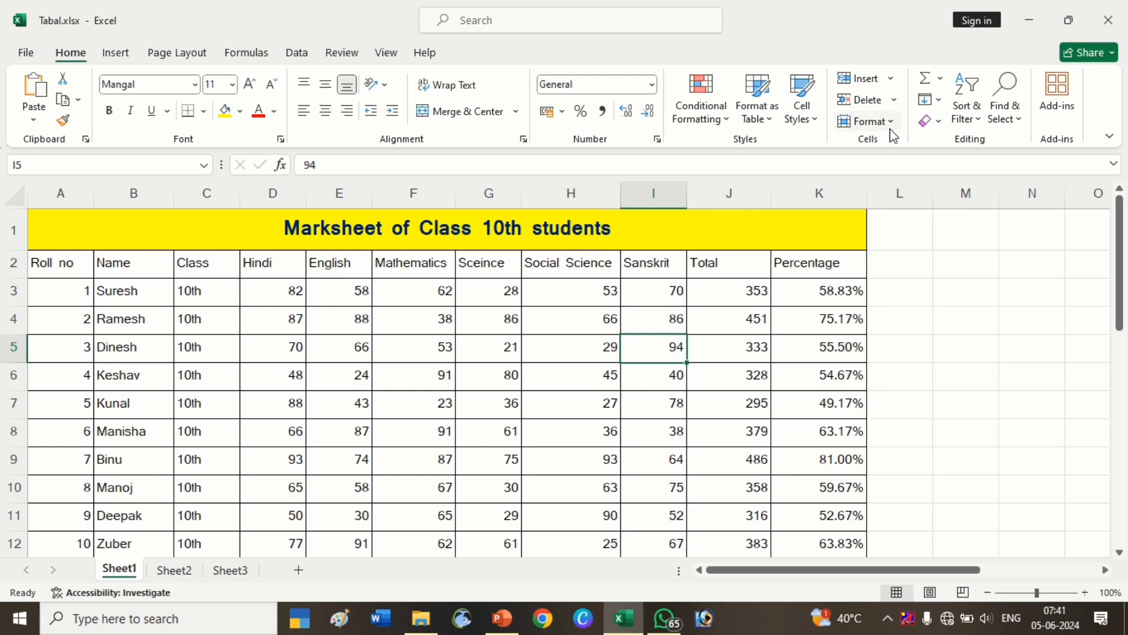
{"action": "left_click", "coordinate": [570, 433]}
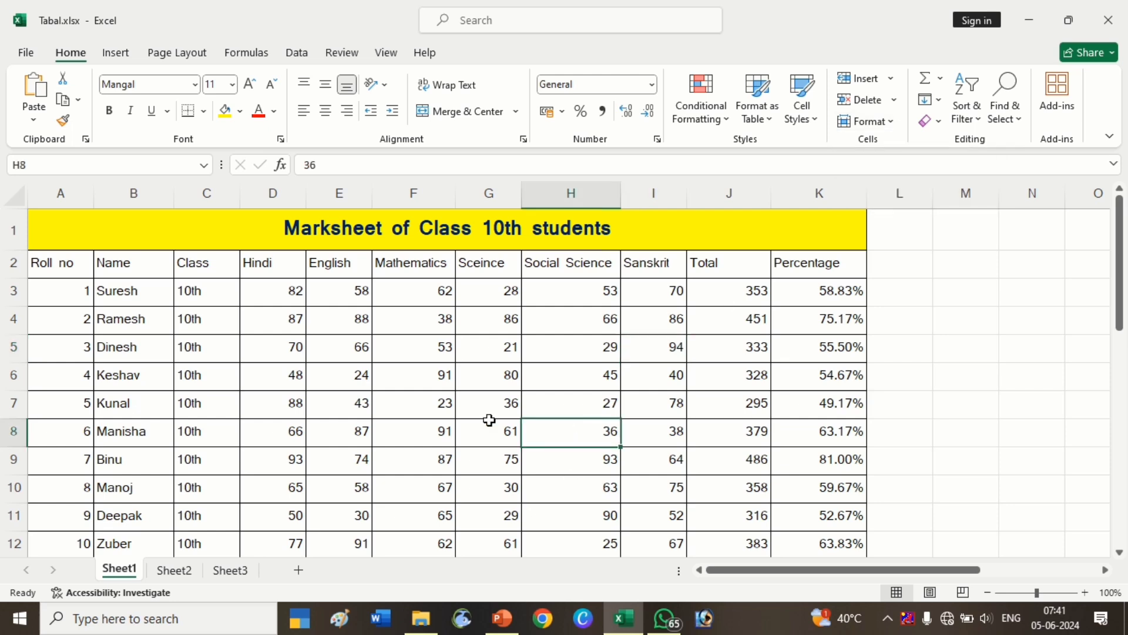